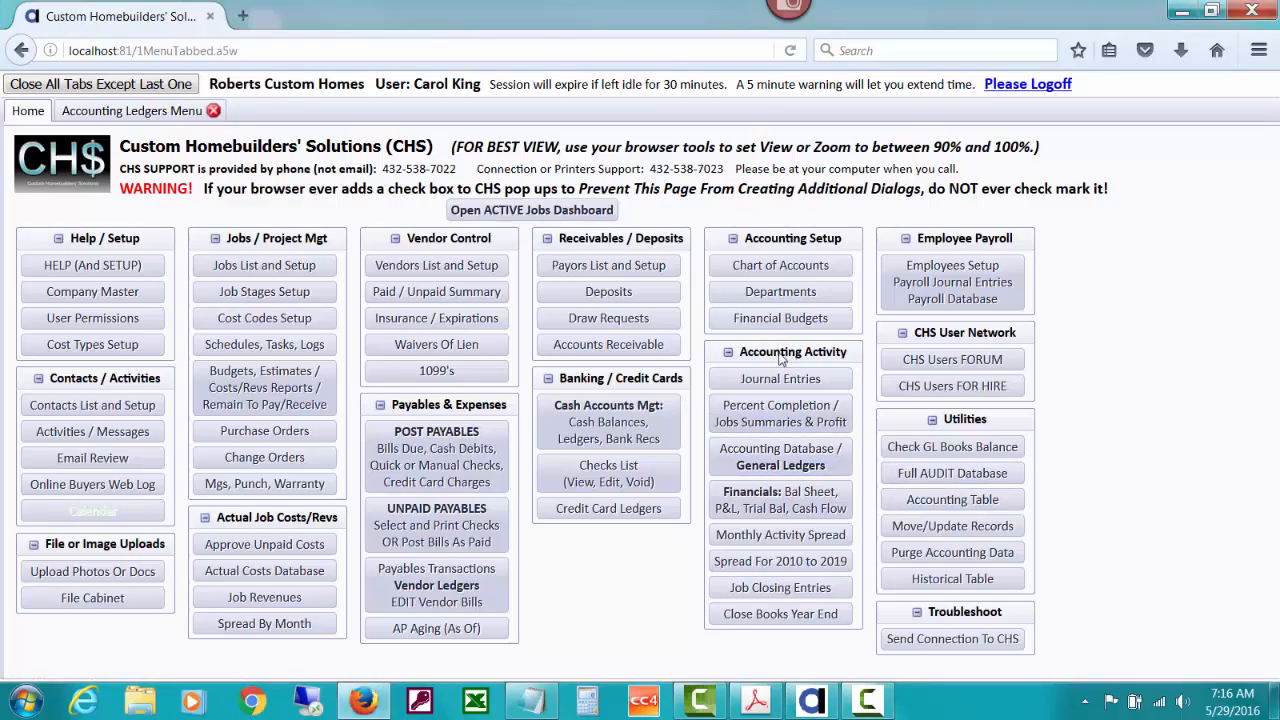
Open the general ledgers options and load the accounting transactions database for the existing quick search criteria, browsing its records grouped by GL account
click(775, 462)
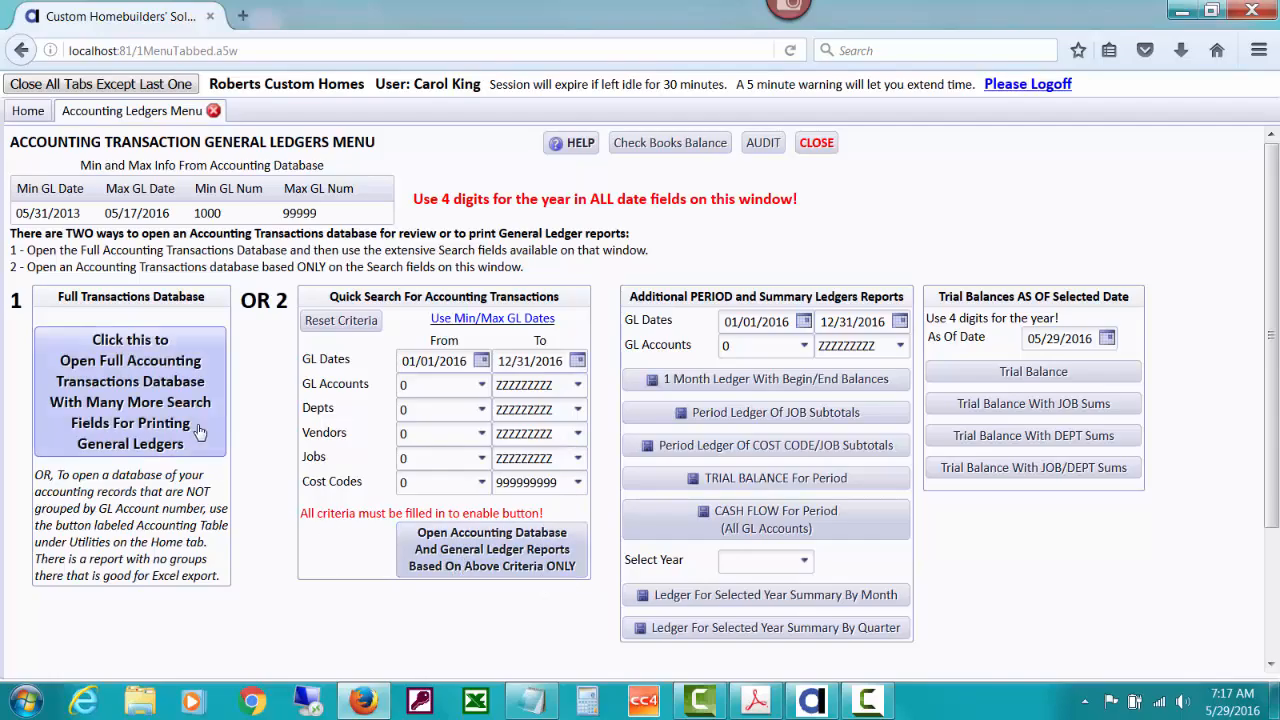
click(437, 549)
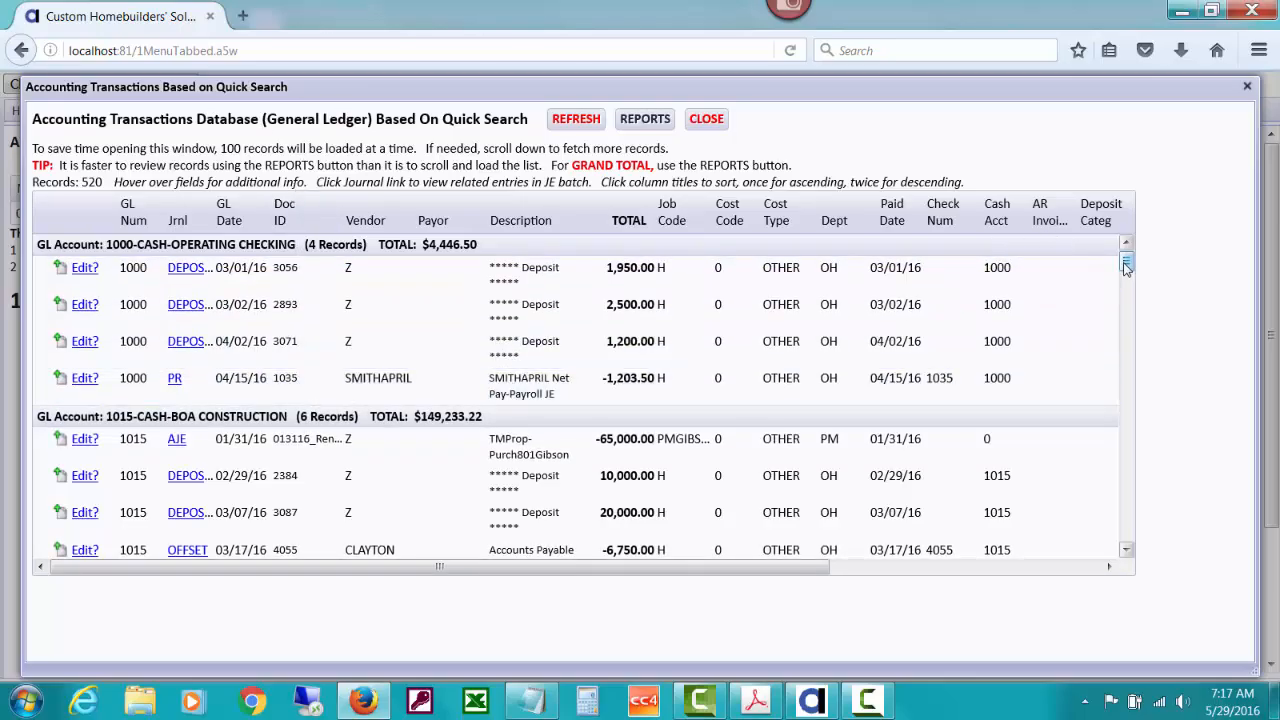
drag(1126, 264, 1127, 376)
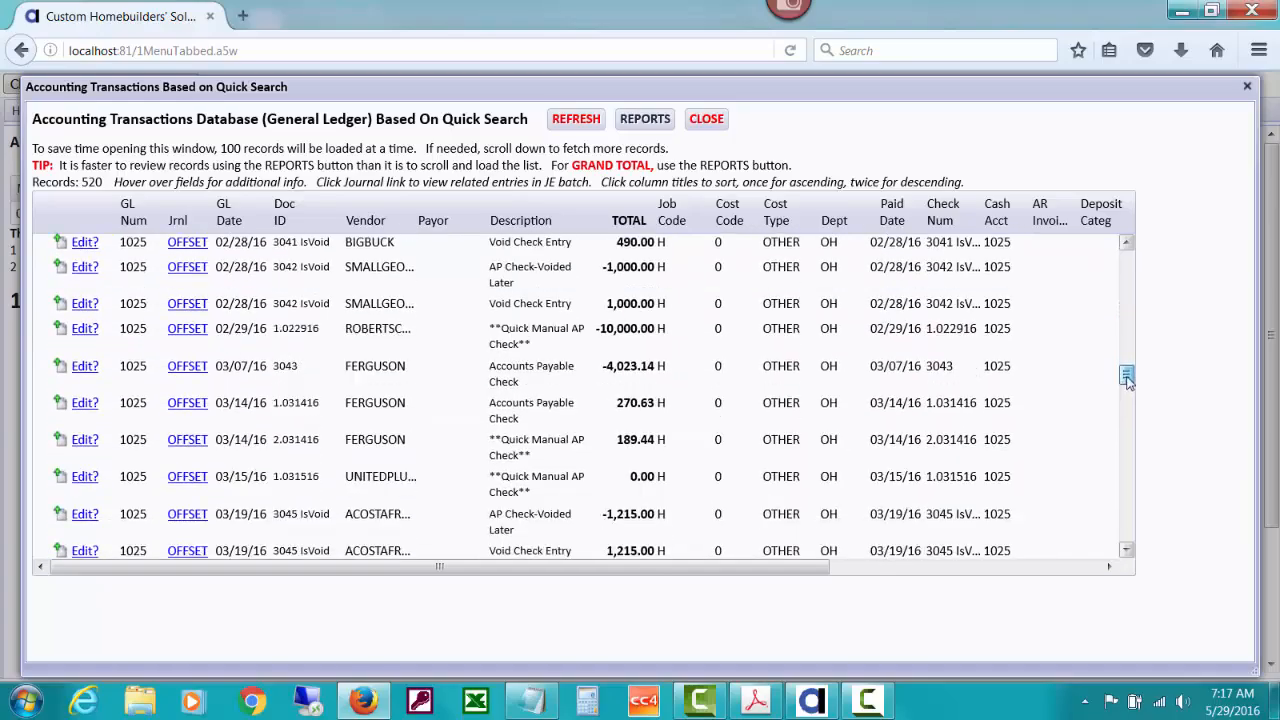
Run the General Ledger Of Transactions report, review it through to the report total and filters, and close it along with the quick search database
click(644, 119)
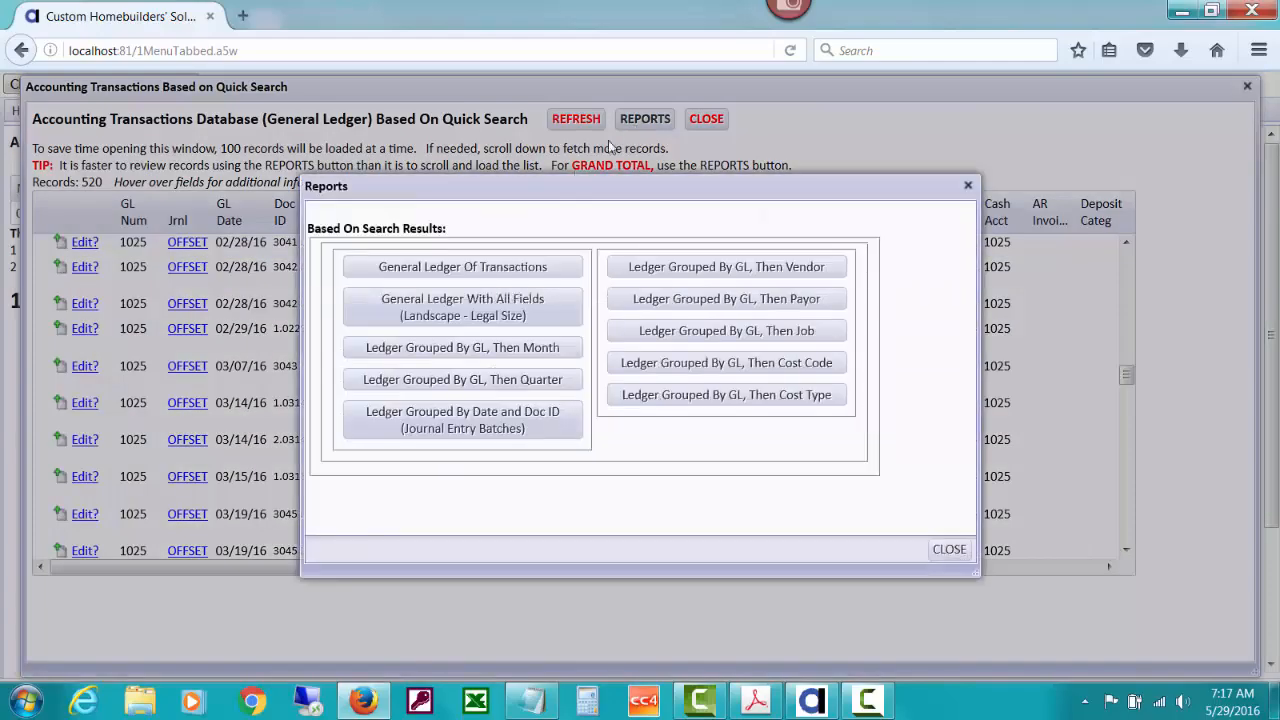
click(529, 267)
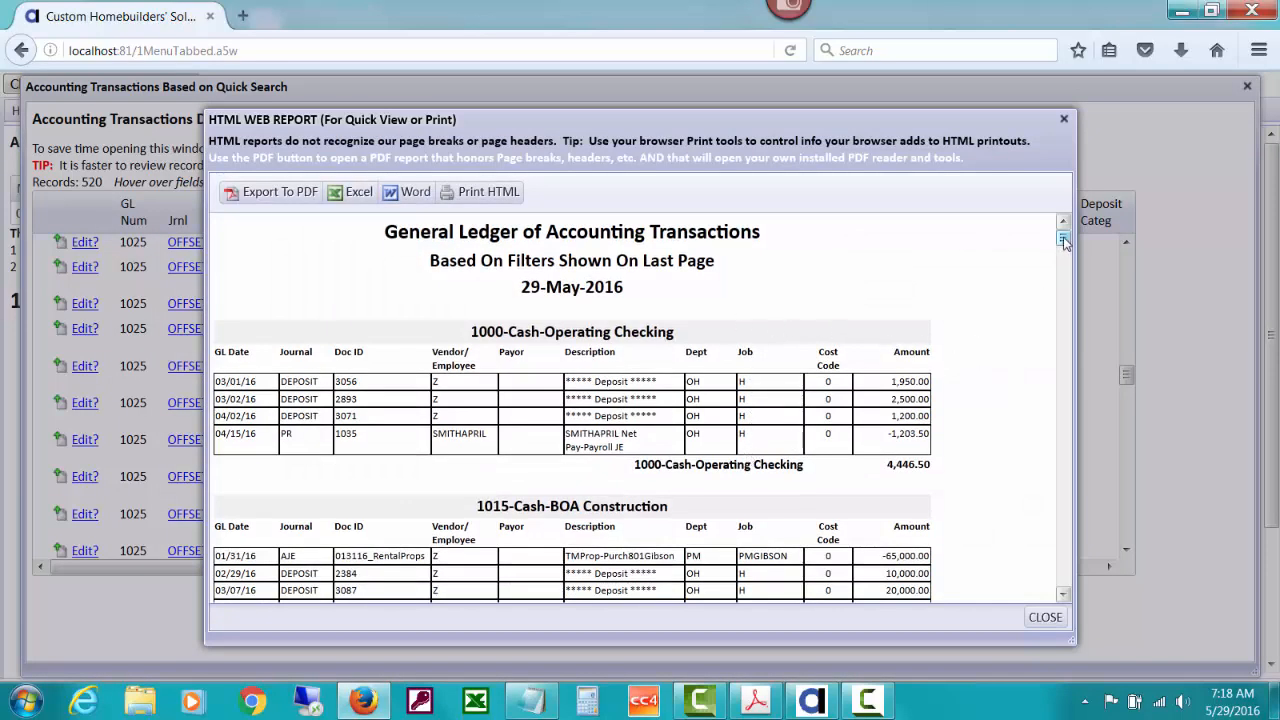
drag(1065, 239, 1064, 580)
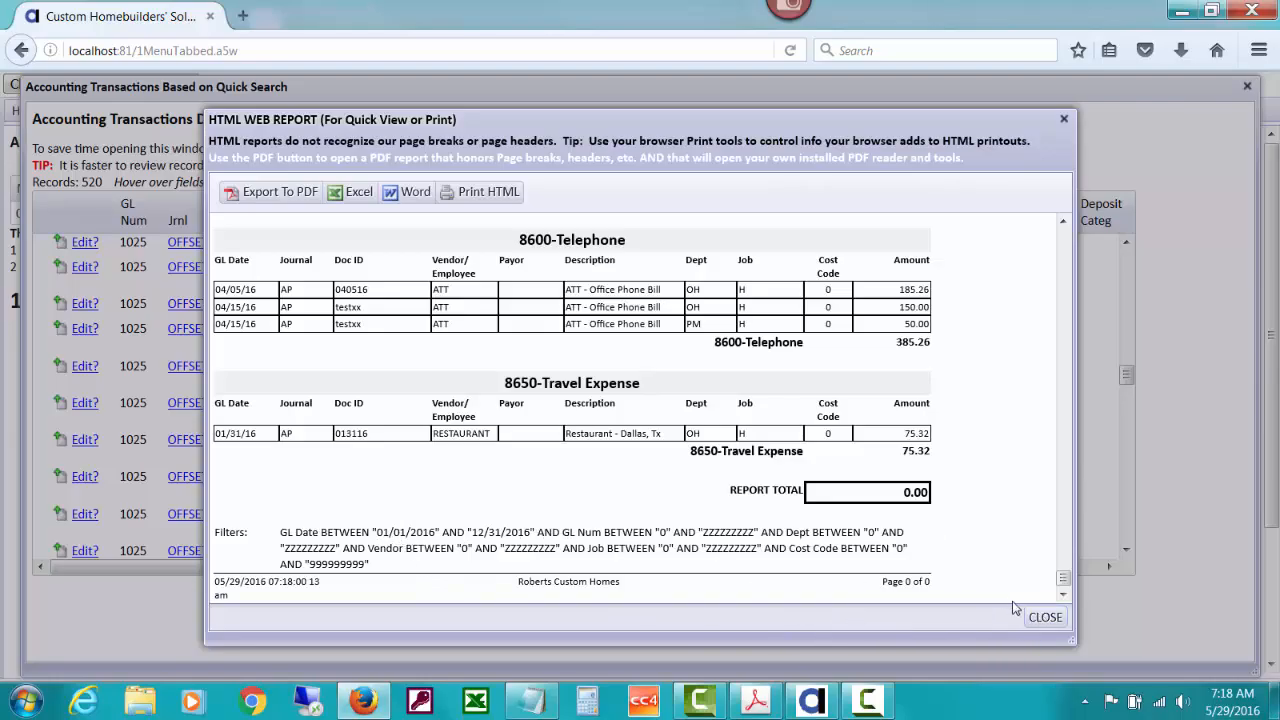
scroll(1060, 465, up, 10)
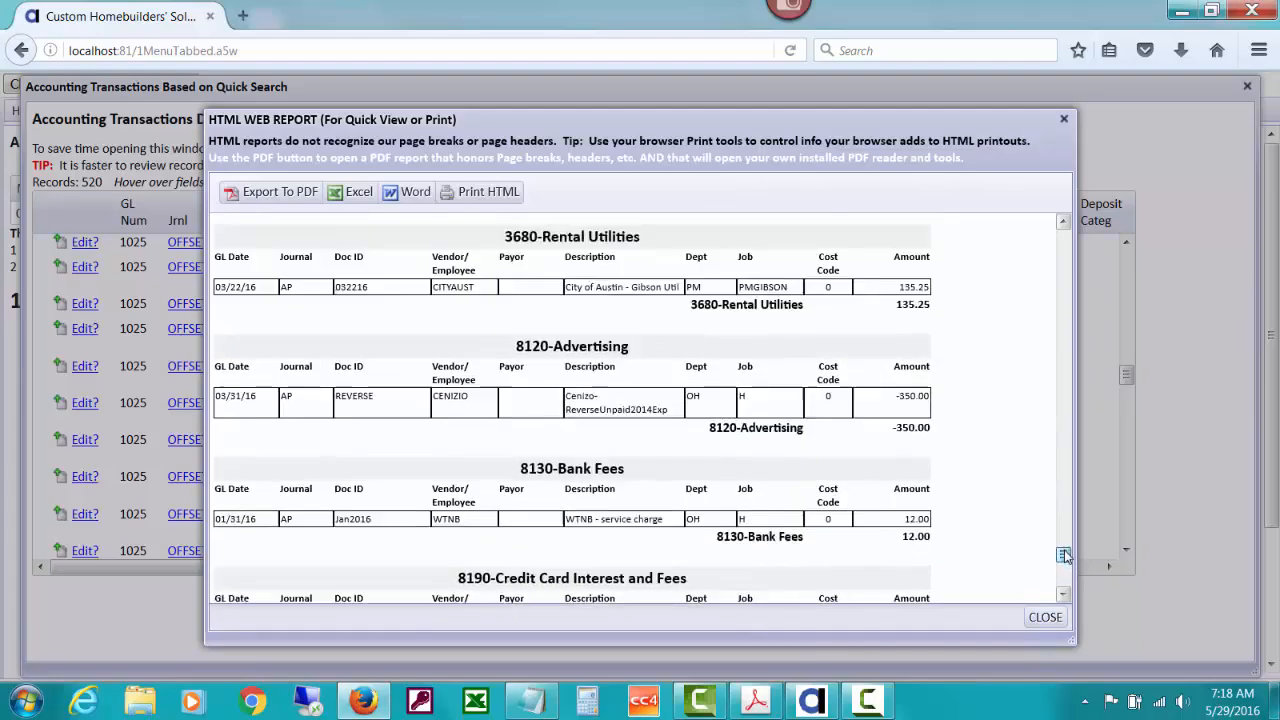
scroll(1060, 465, up, 15)
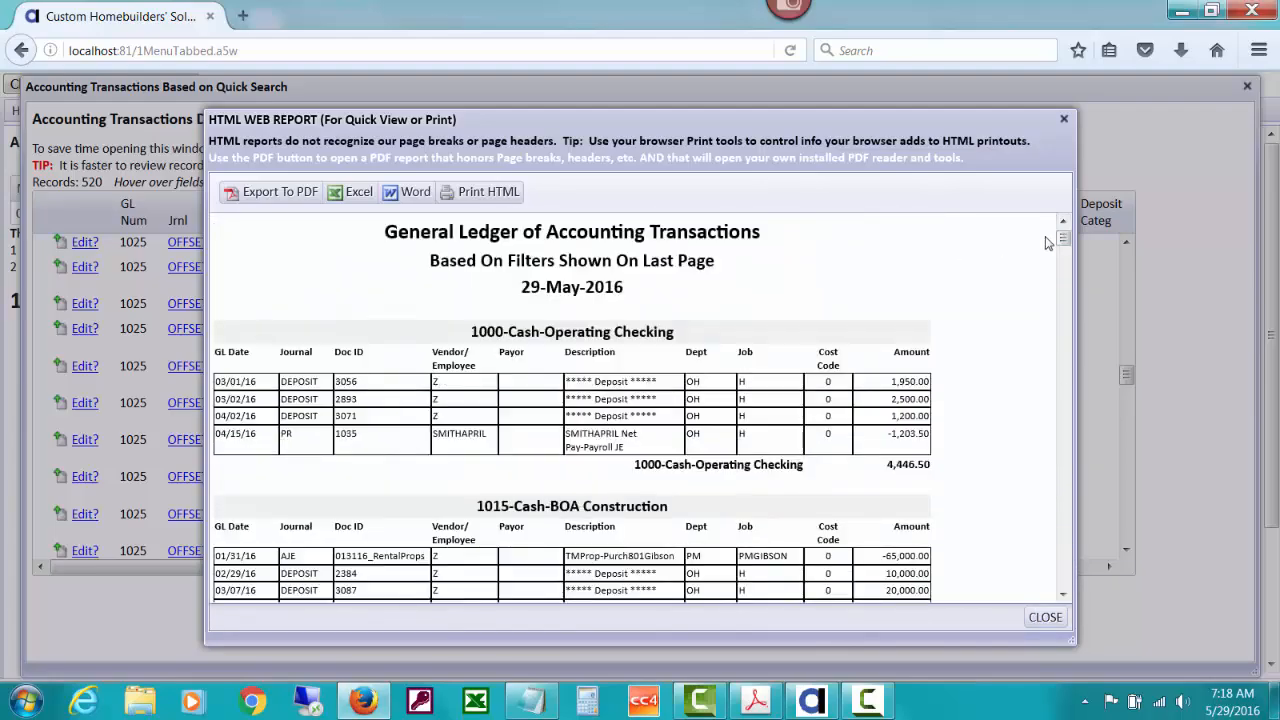
drag(1063, 237, 1061, 584)
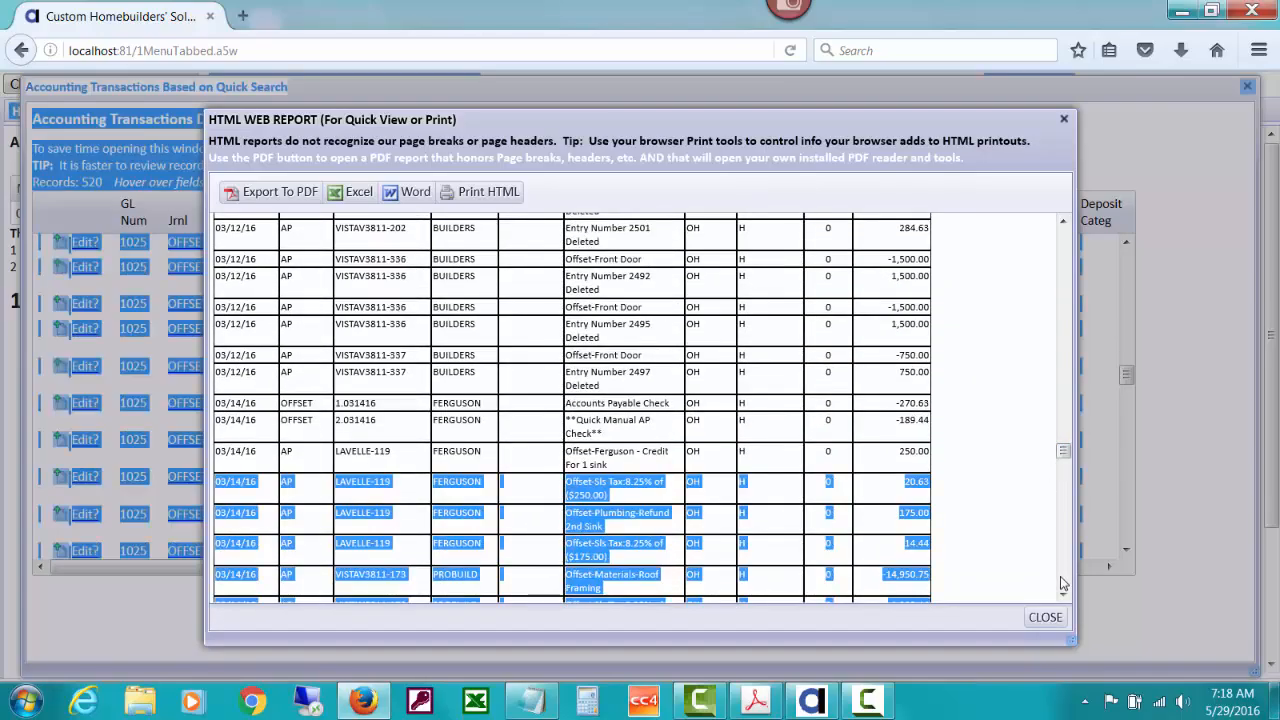
click(1050, 626)
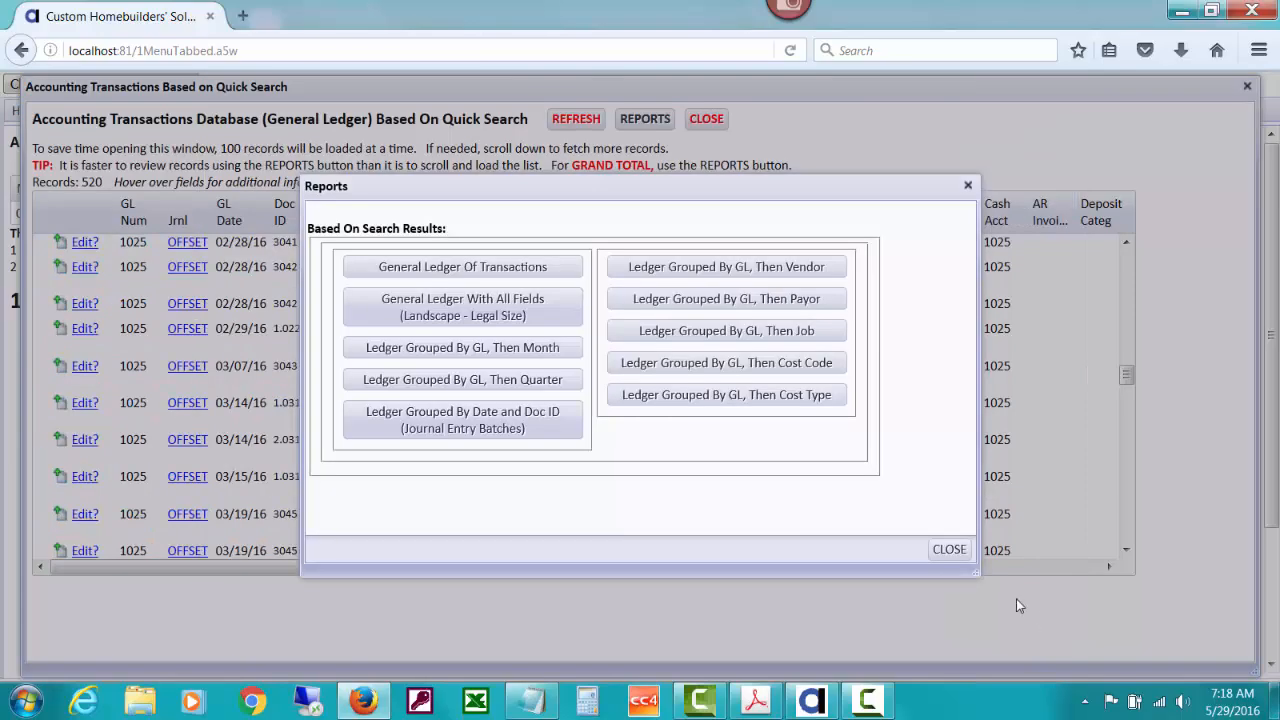
click(949, 549)
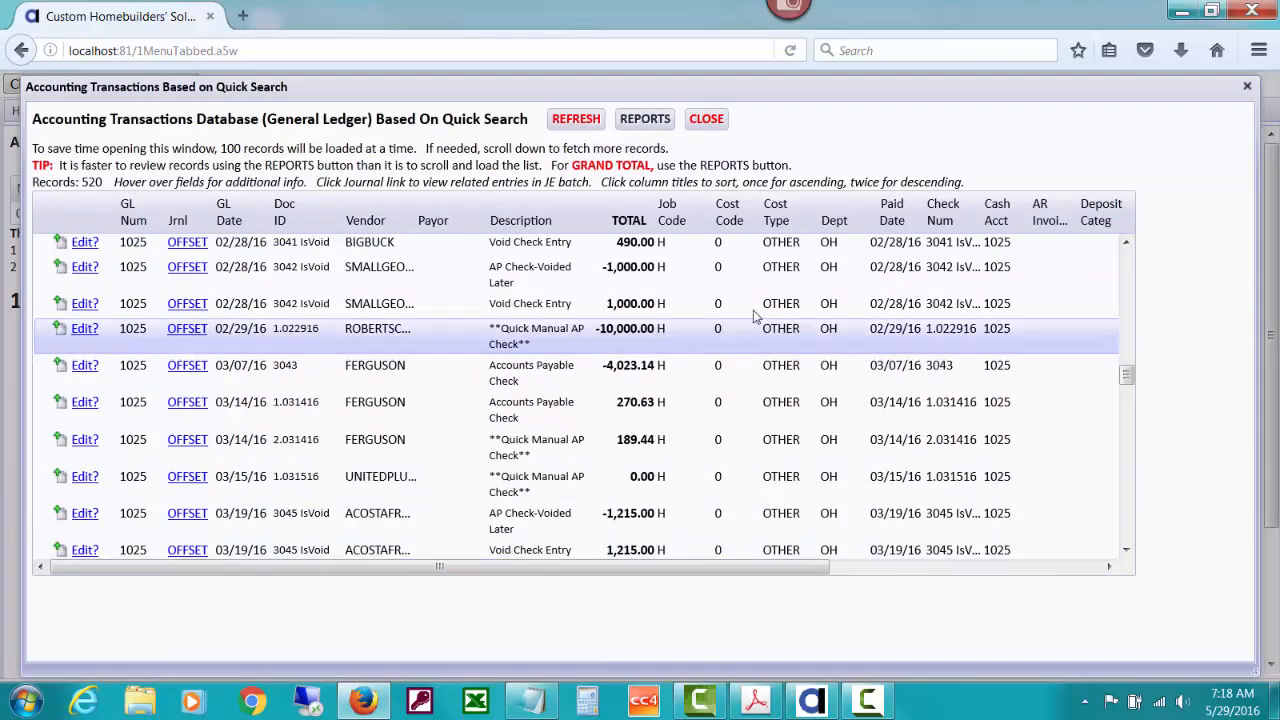
click(705, 120)
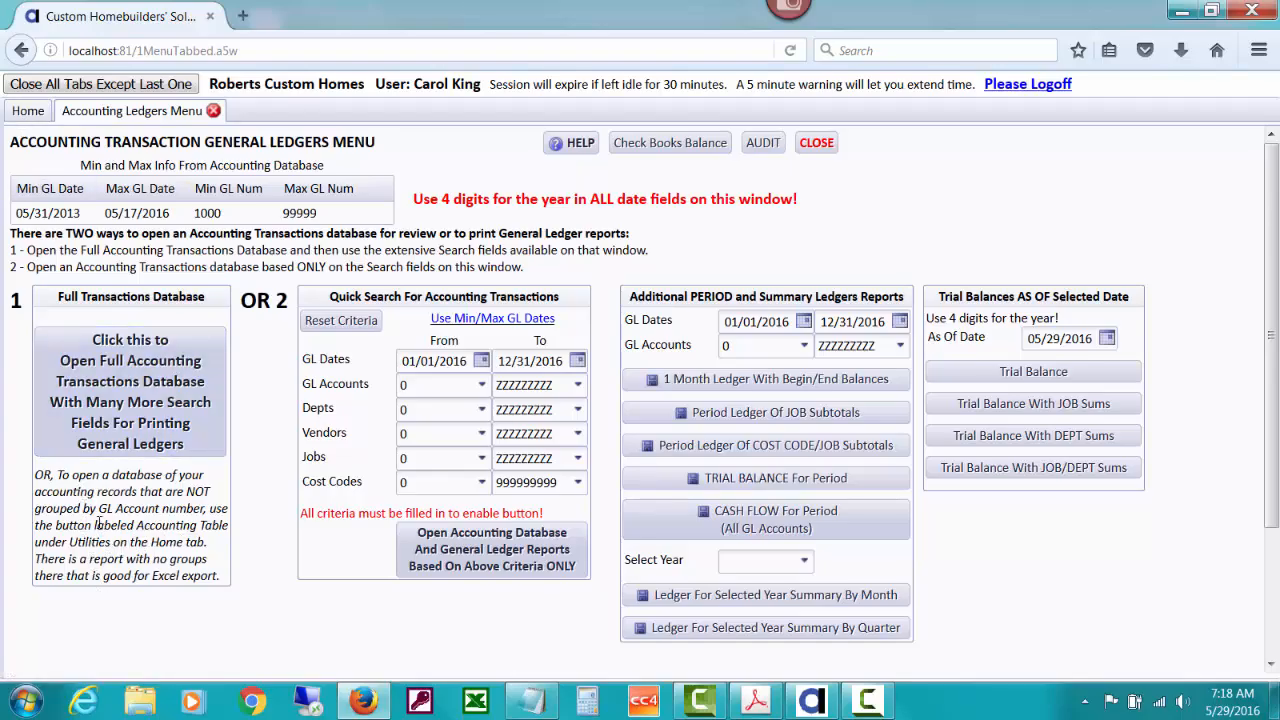
Open the Accounting Table utility and search its records for GL dates from 01/01/2016 to 12/31/2016
click(27, 113)
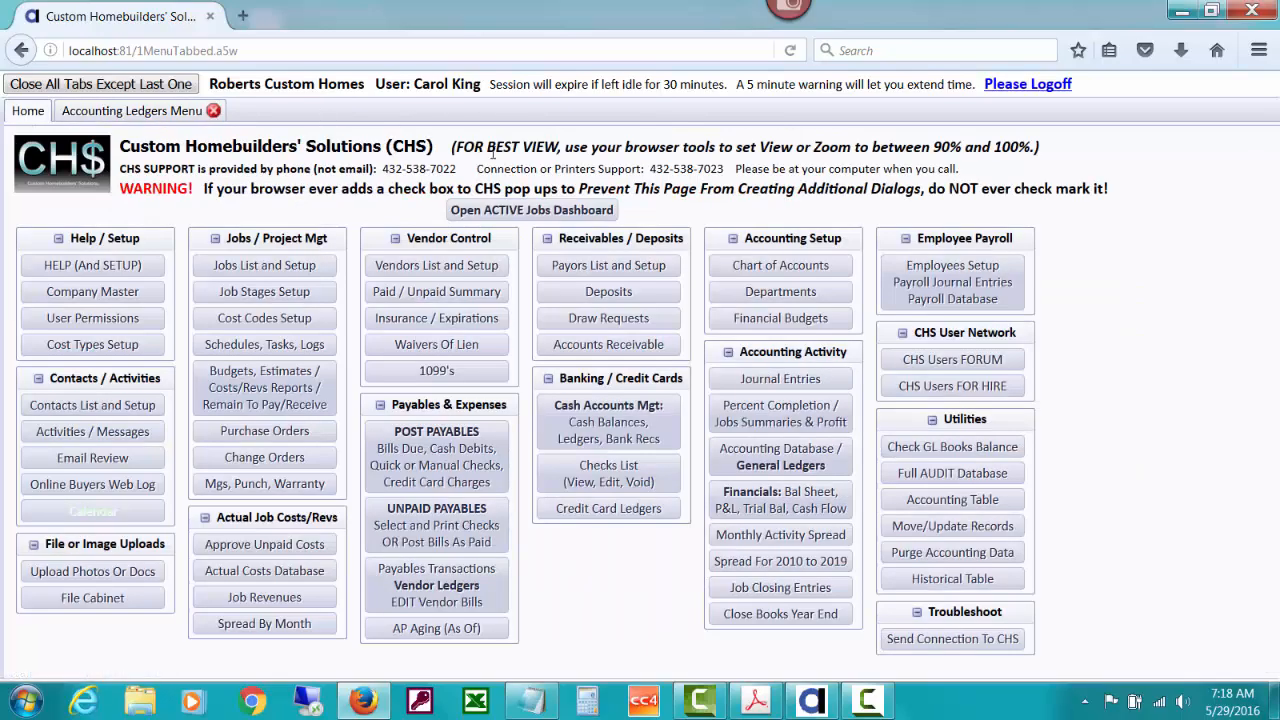
click(897, 503)
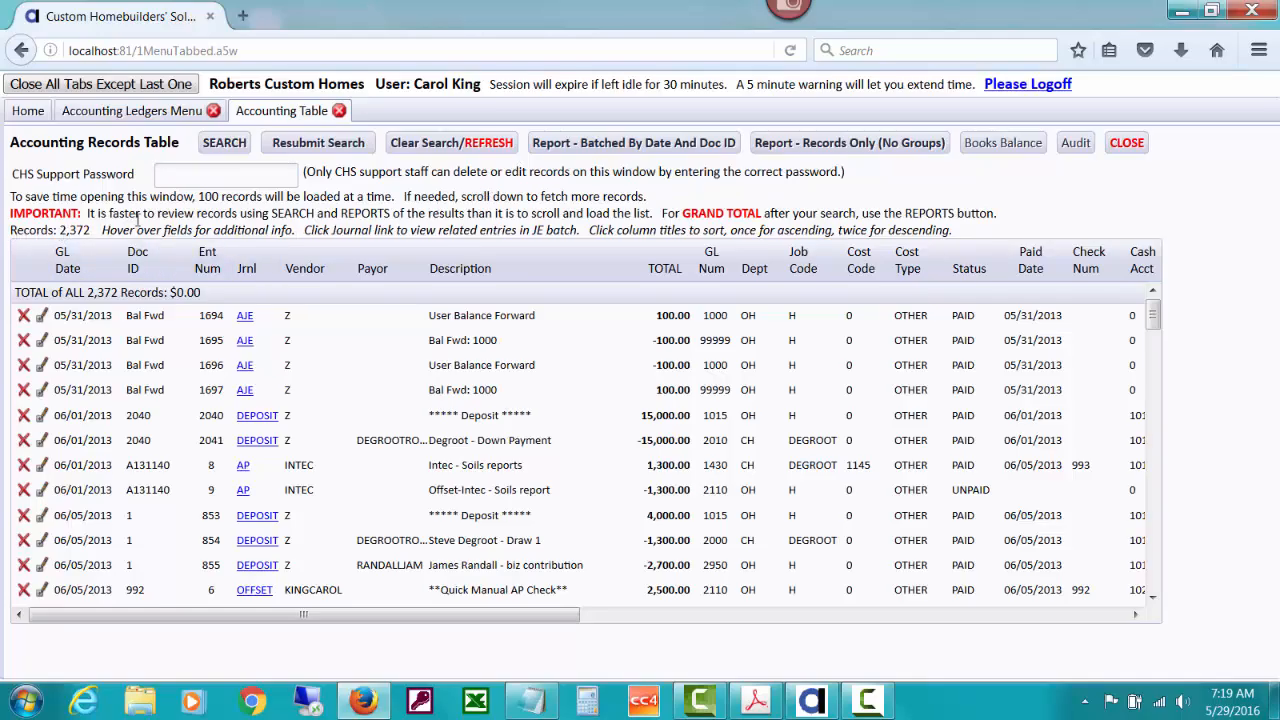
click(232, 148)
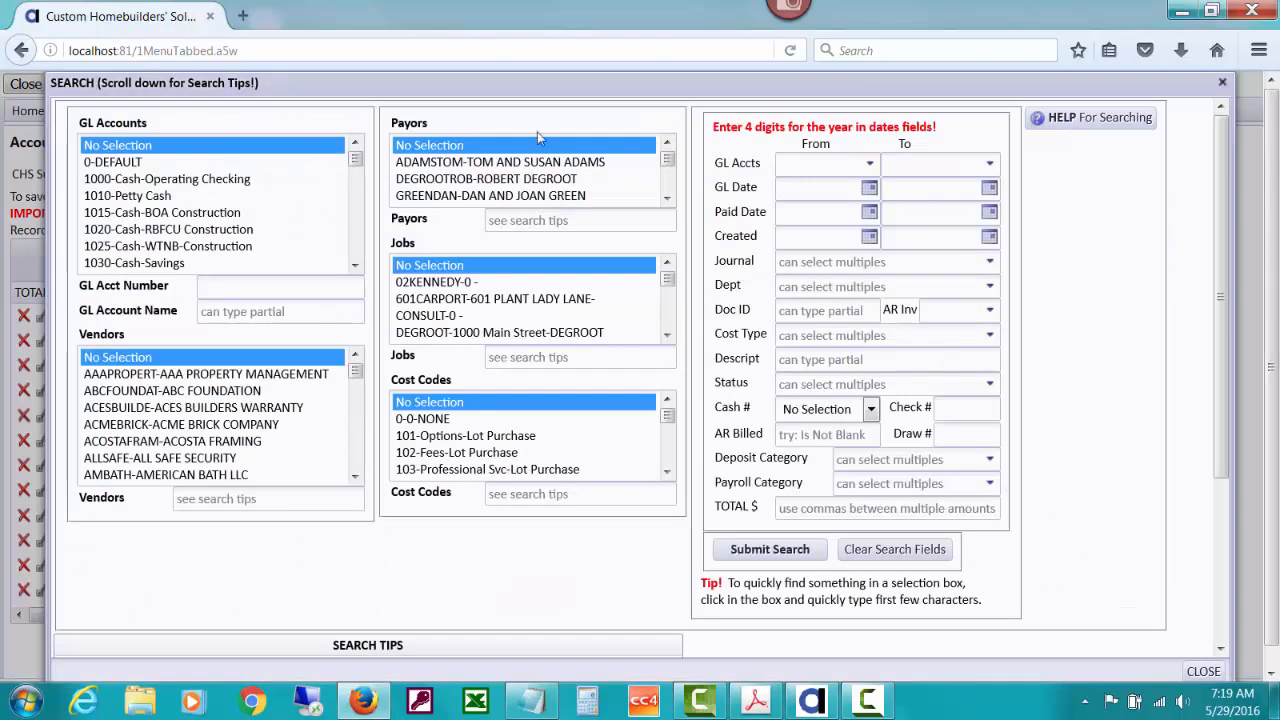
click(800, 162)
text(0)
key(BackSpace)
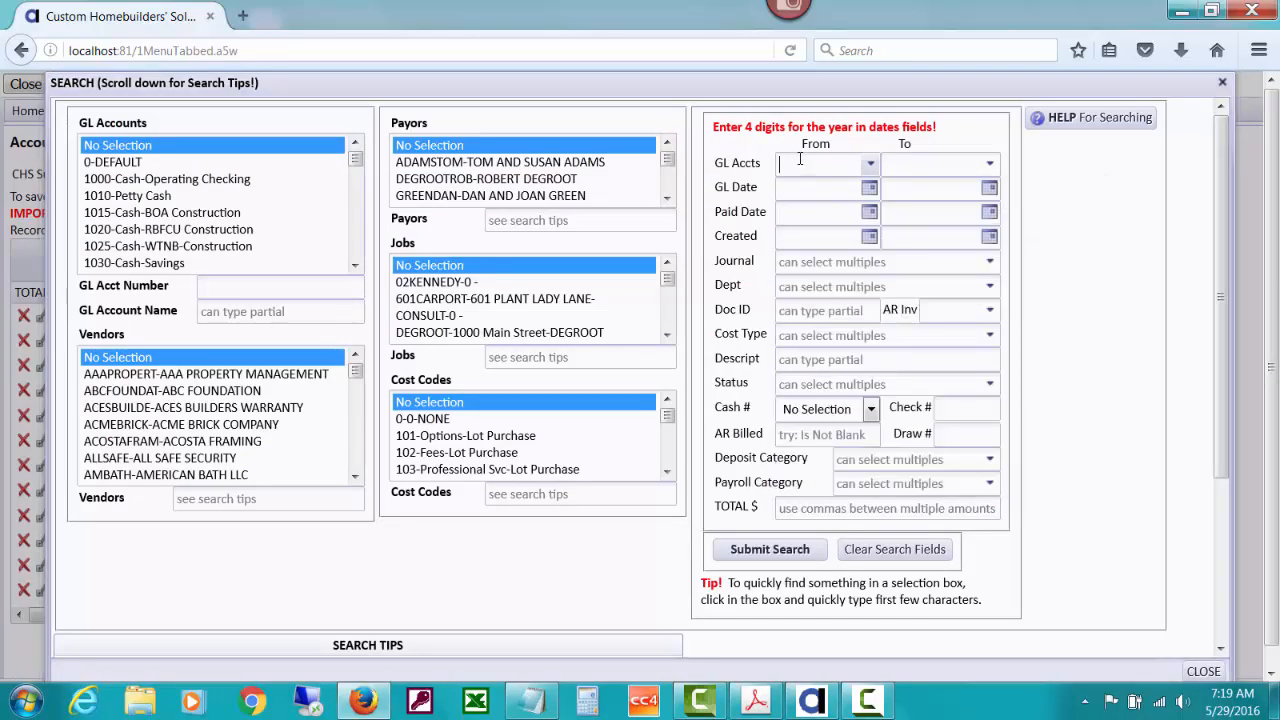
click(810, 190)
text(01/01/2016)
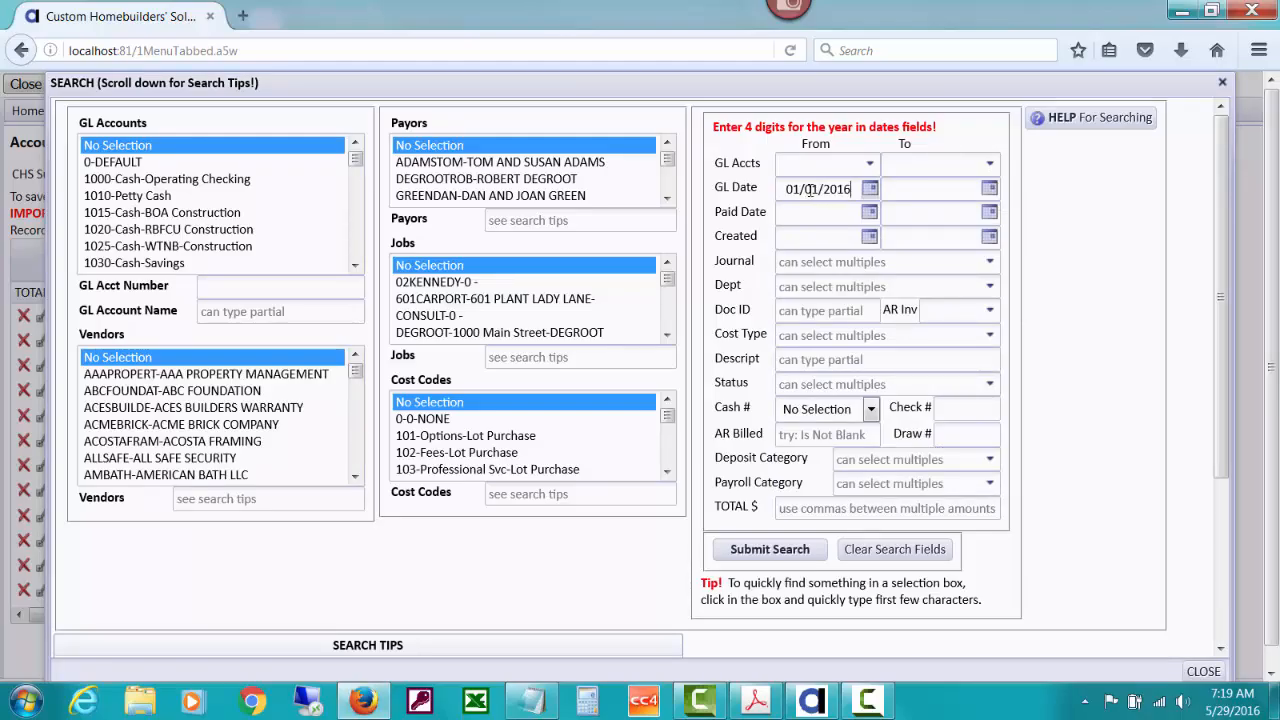
key(Tab)
text(12/31/2016)
click(760, 553)
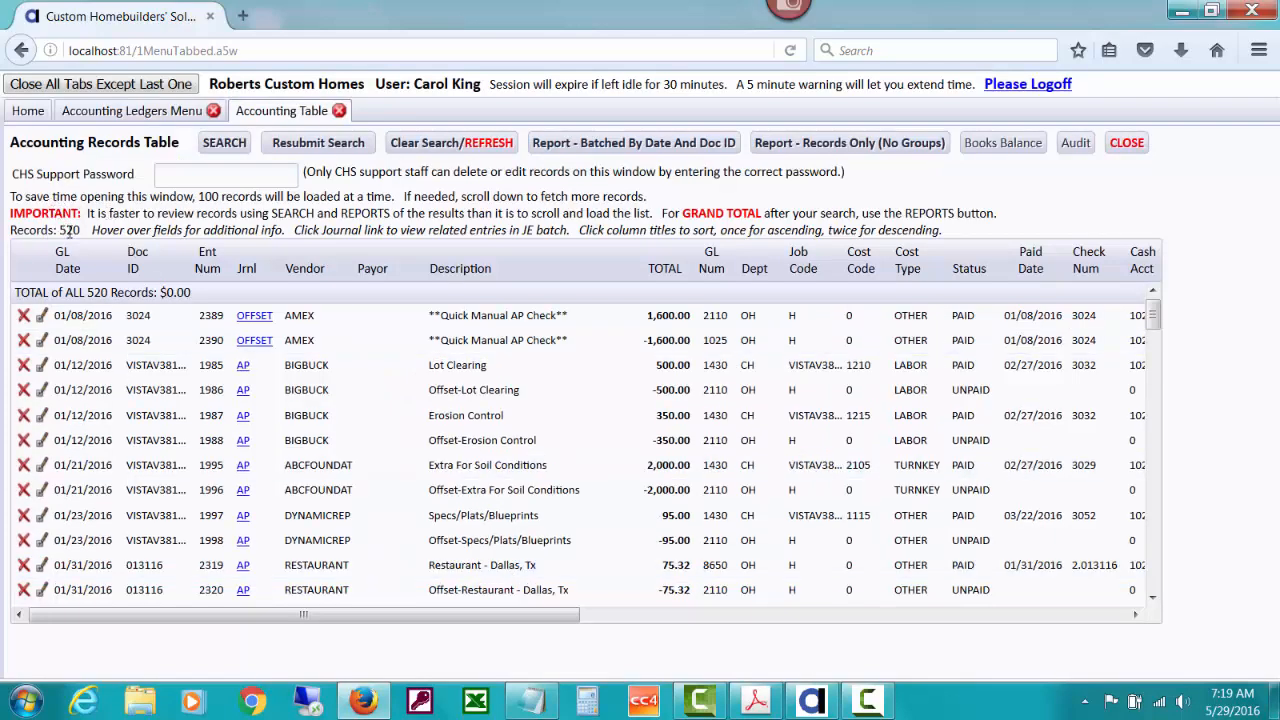
Reopen the quick search transactions database to compare its grouping and record count, and return to the Accounting Table
click(104, 112)
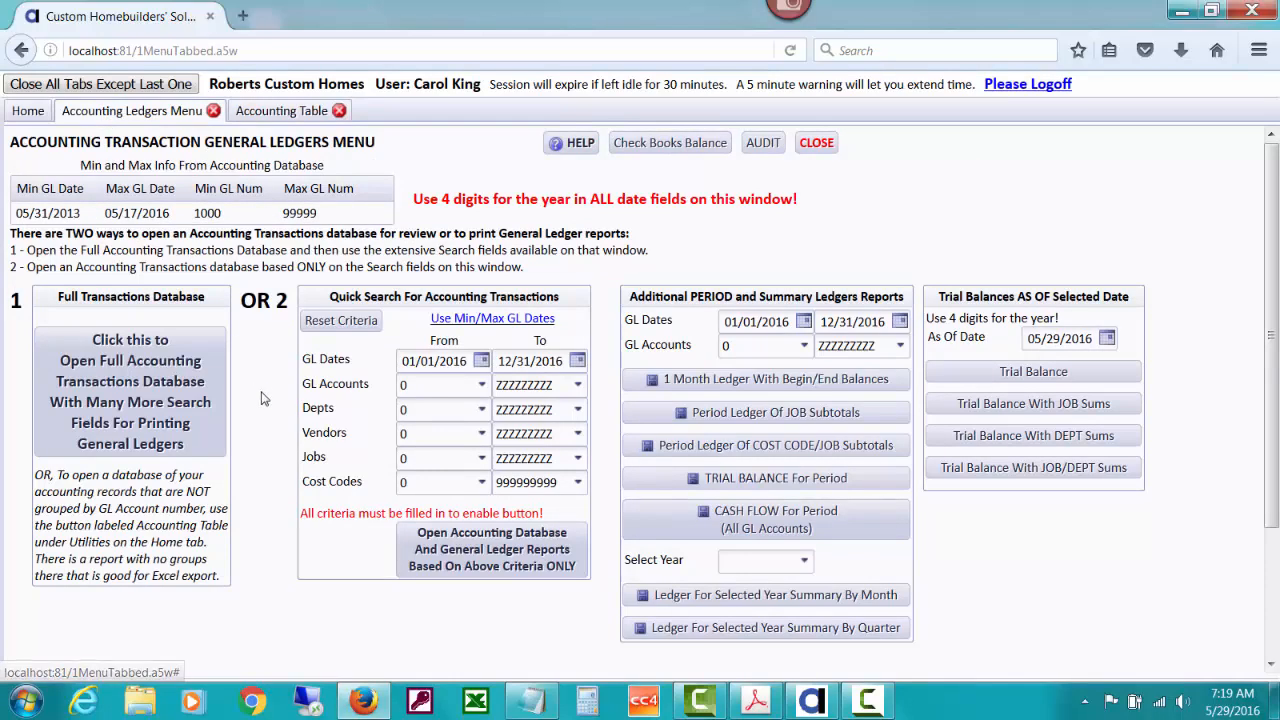
click(475, 558)
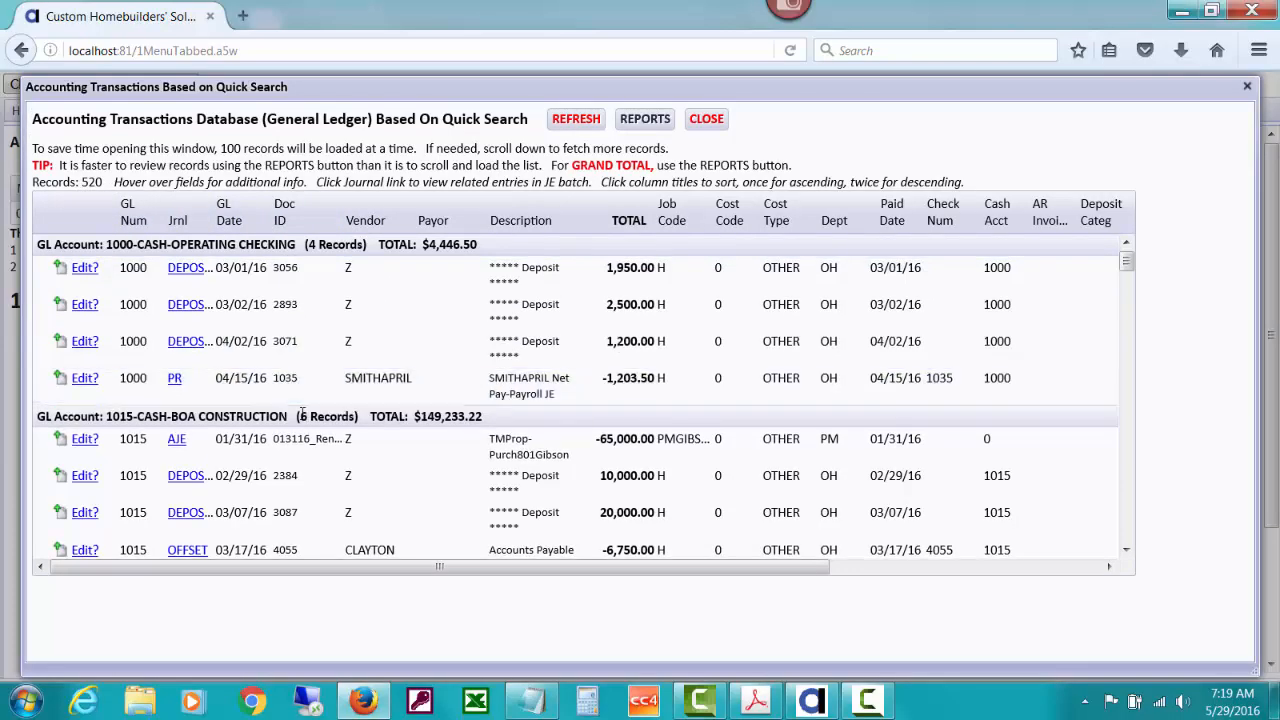
click(708, 118)
click(302, 111)
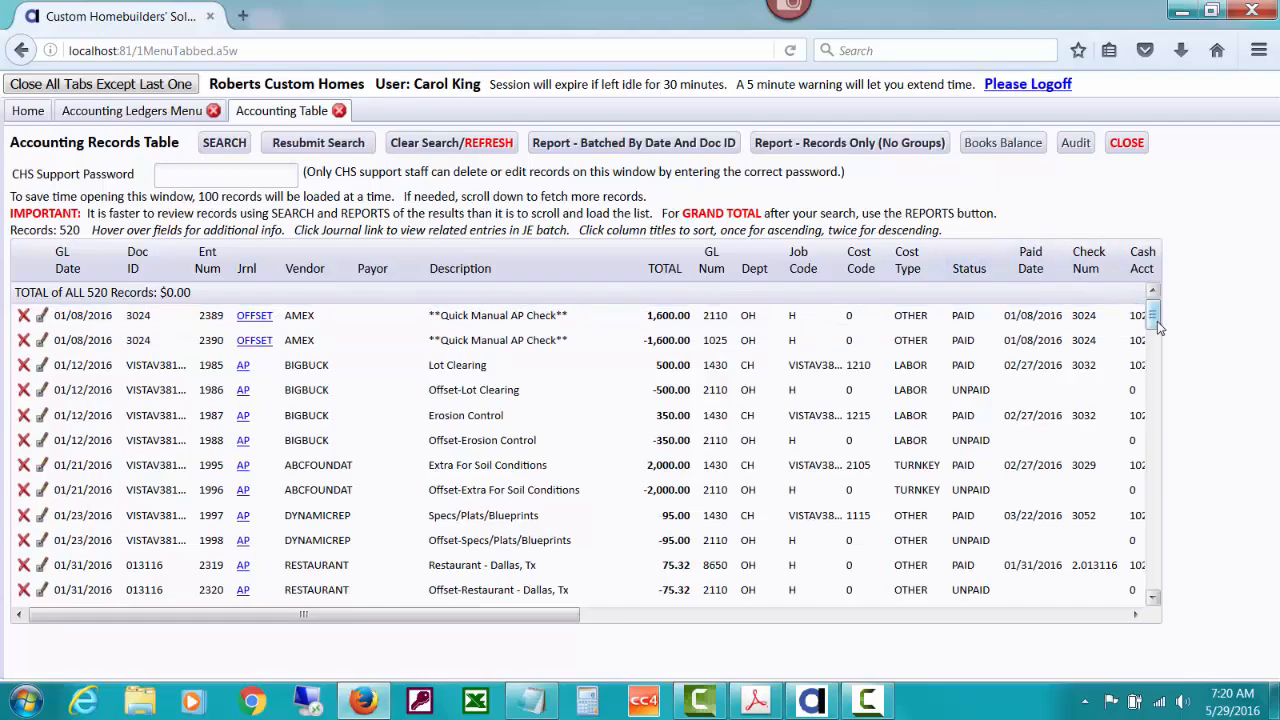
View the journal batch report for BIGBUCK's Offset-Lot Clearing entry, close it, and check the GL account name of the Lot Clearing record
mouse_move(1154, 316)
mouse_down()
mouse_move(1151, 591)
mouse_move(1141, 309)
mouse_up()
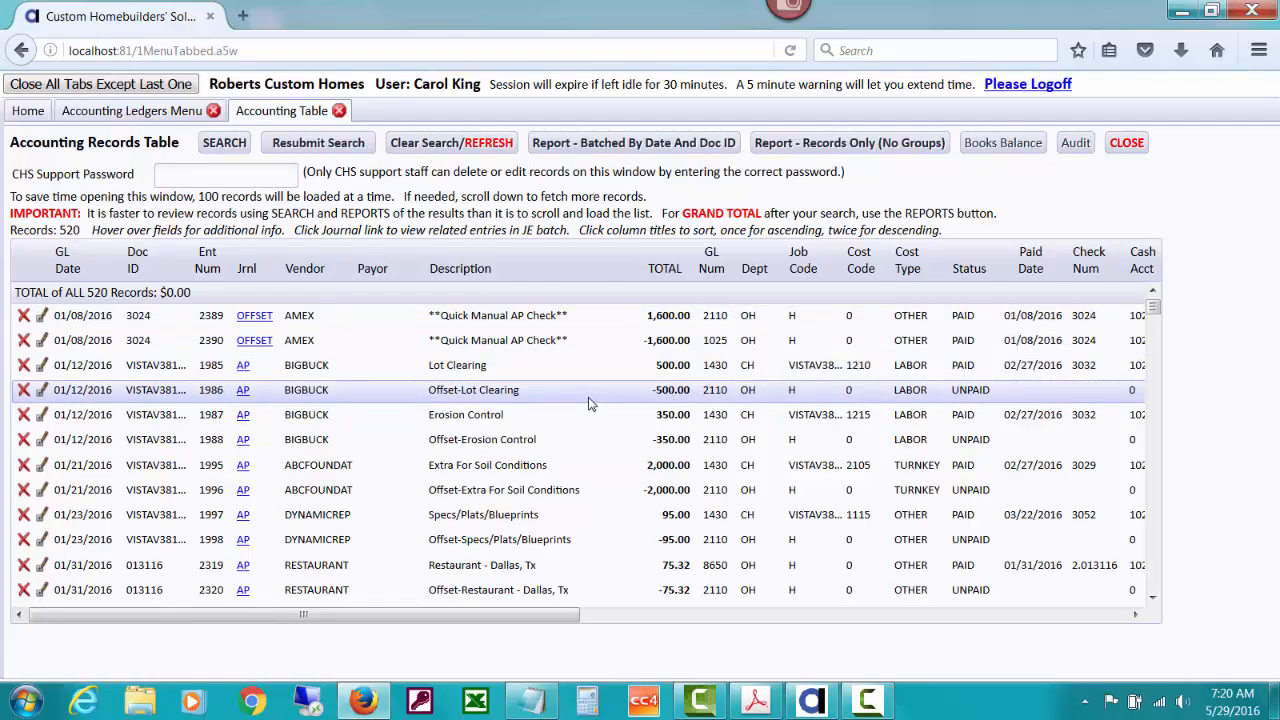
click(243, 392)
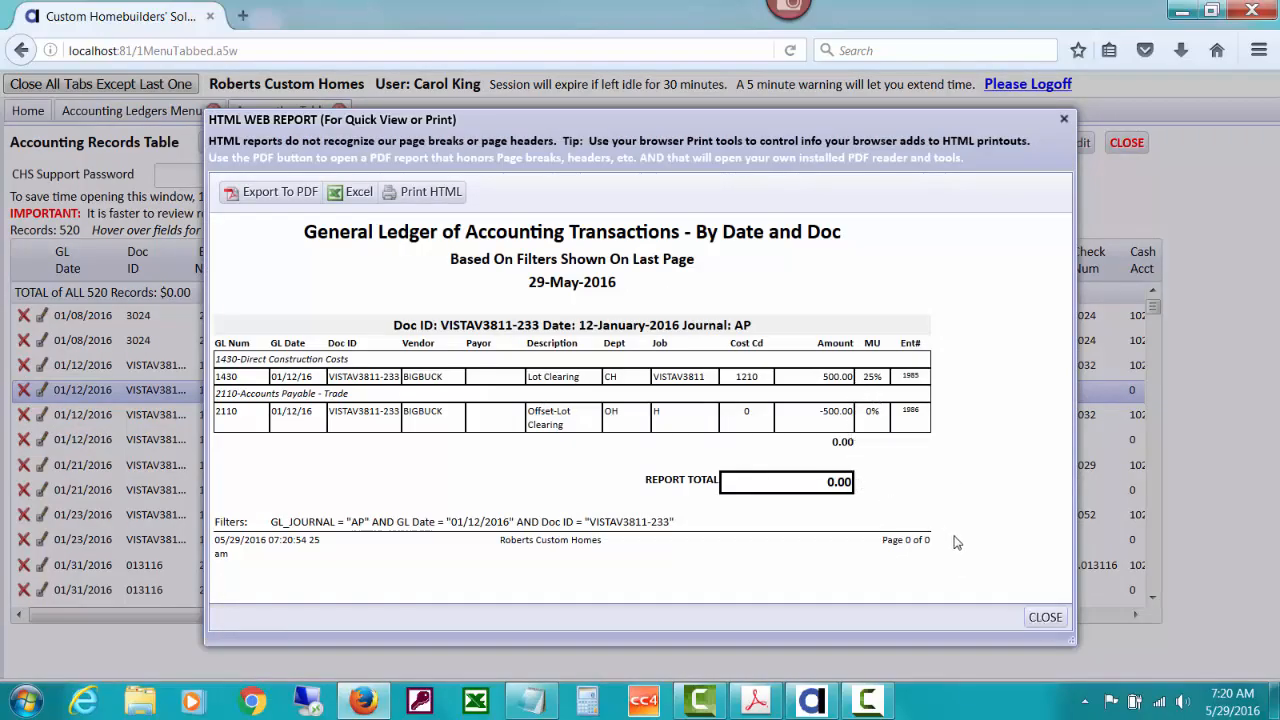
click(1045, 618)
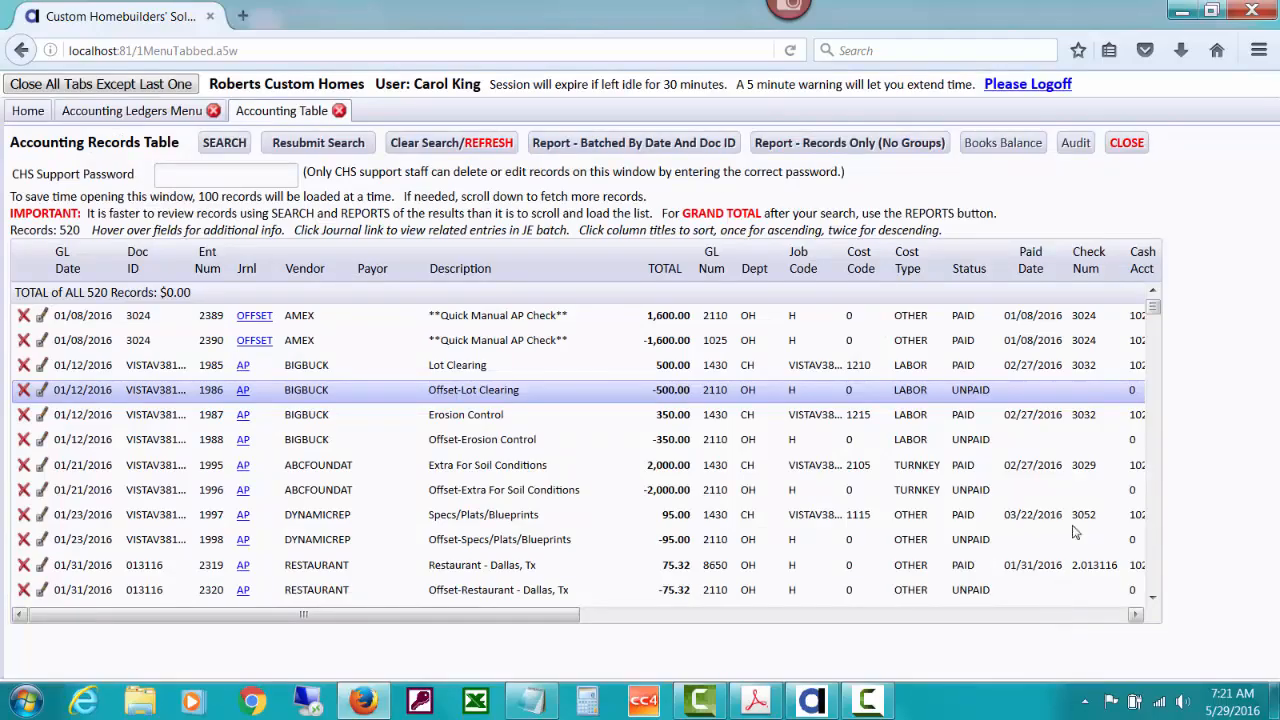
mouse_move(1157, 308)
mouse_down()
mouse_move(1157, 364)
mouse_move(1155, 308)
mouse_up()
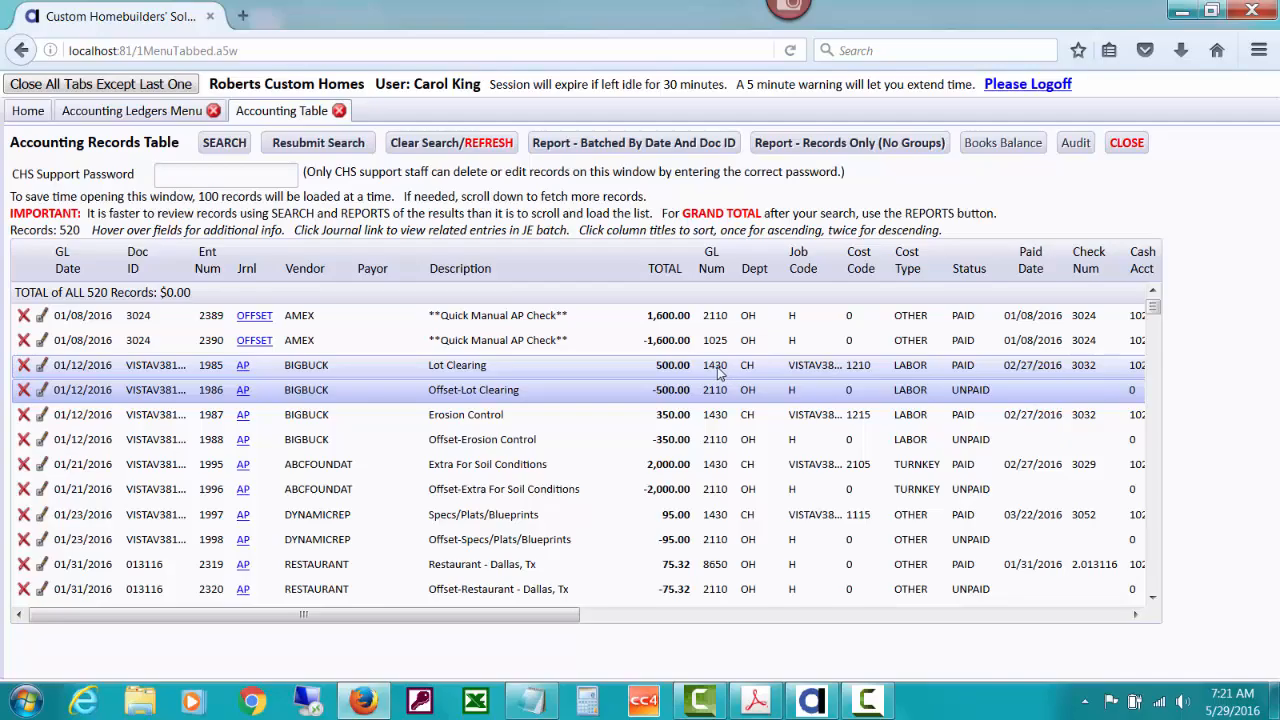
mouse_move(718, 372)
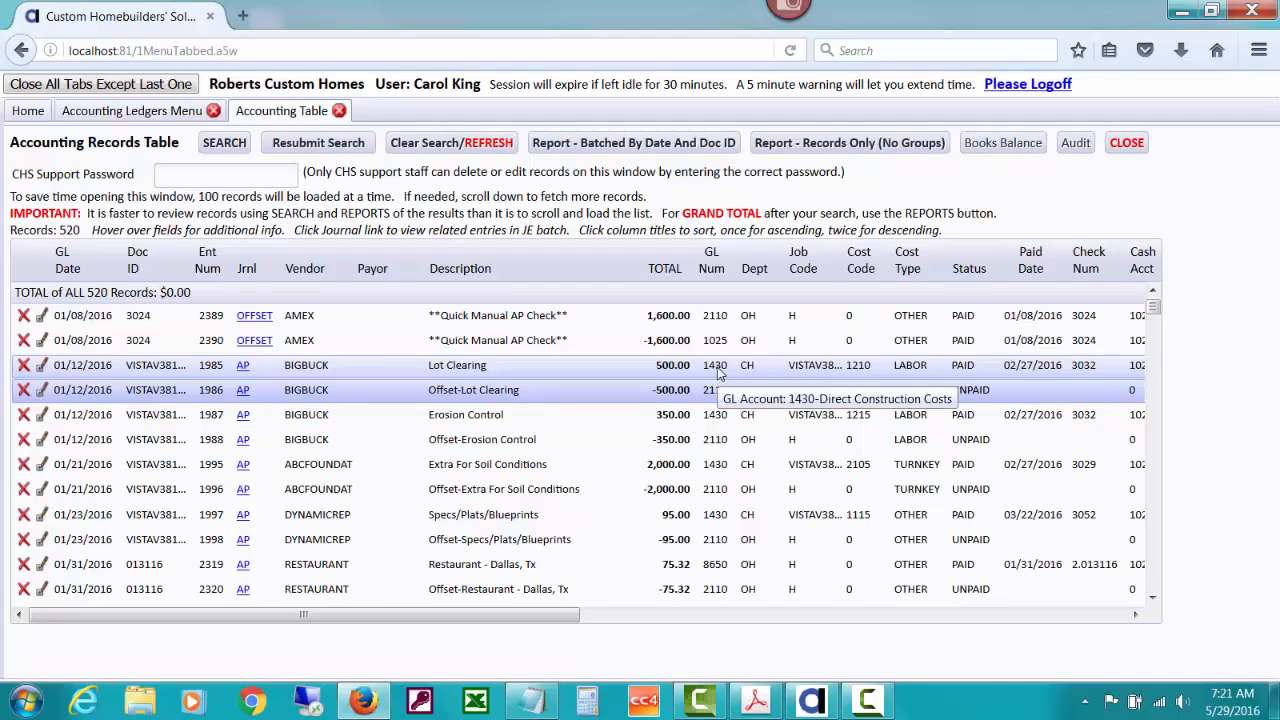
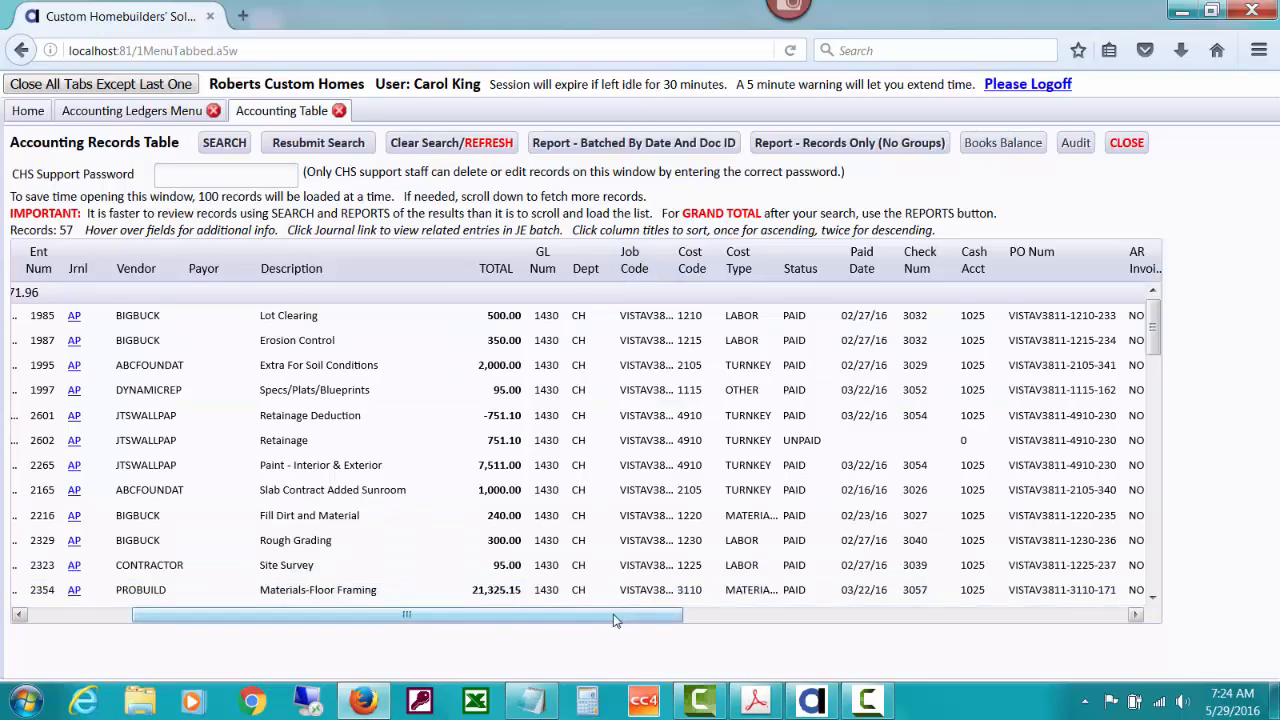
Clear the previous search criteria and search the accounting records for the vendor AUSTINAIR-AUSTIN AIR CONDITIONING, INC
drag(617, 616, 370, 648)
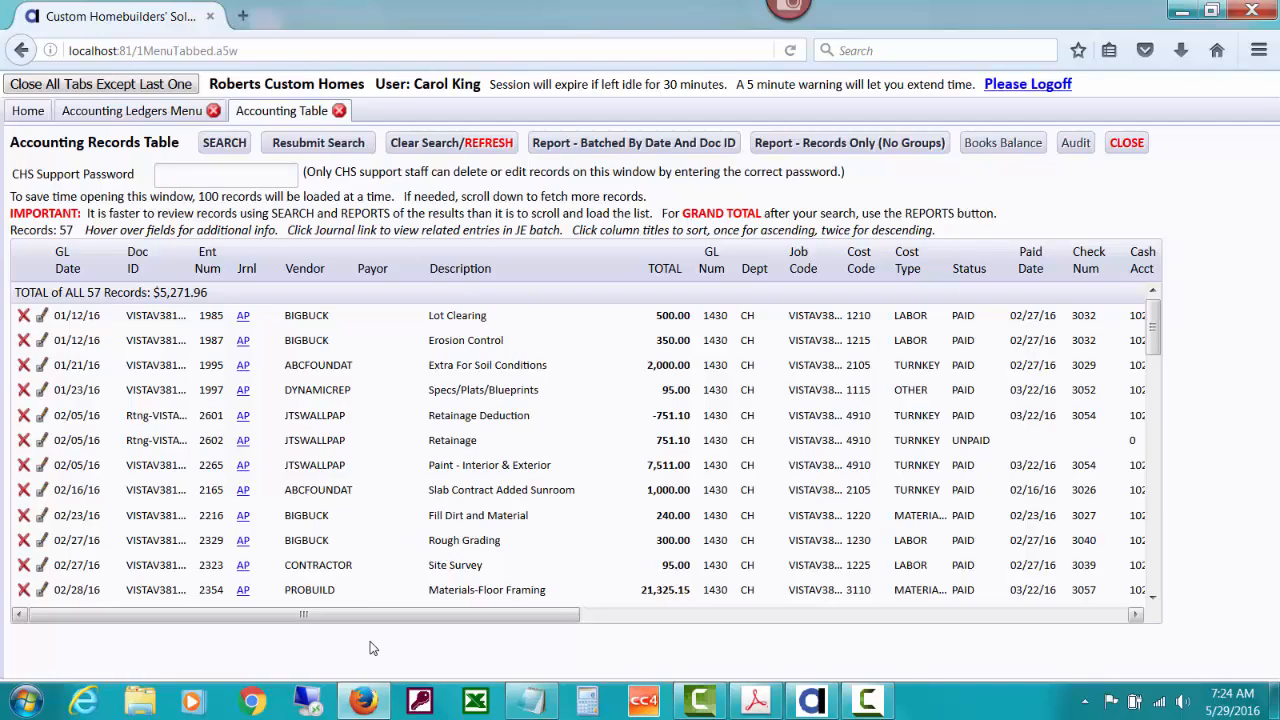
click(225, 143)
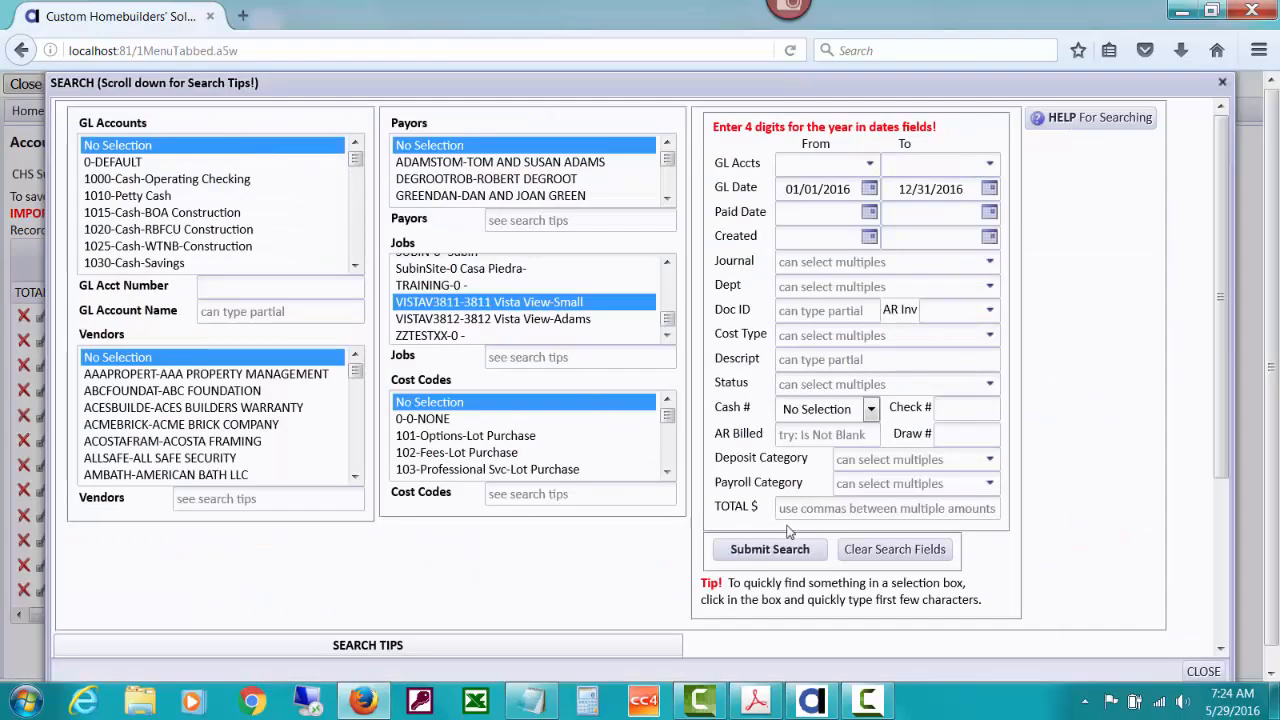
click(866, 550)
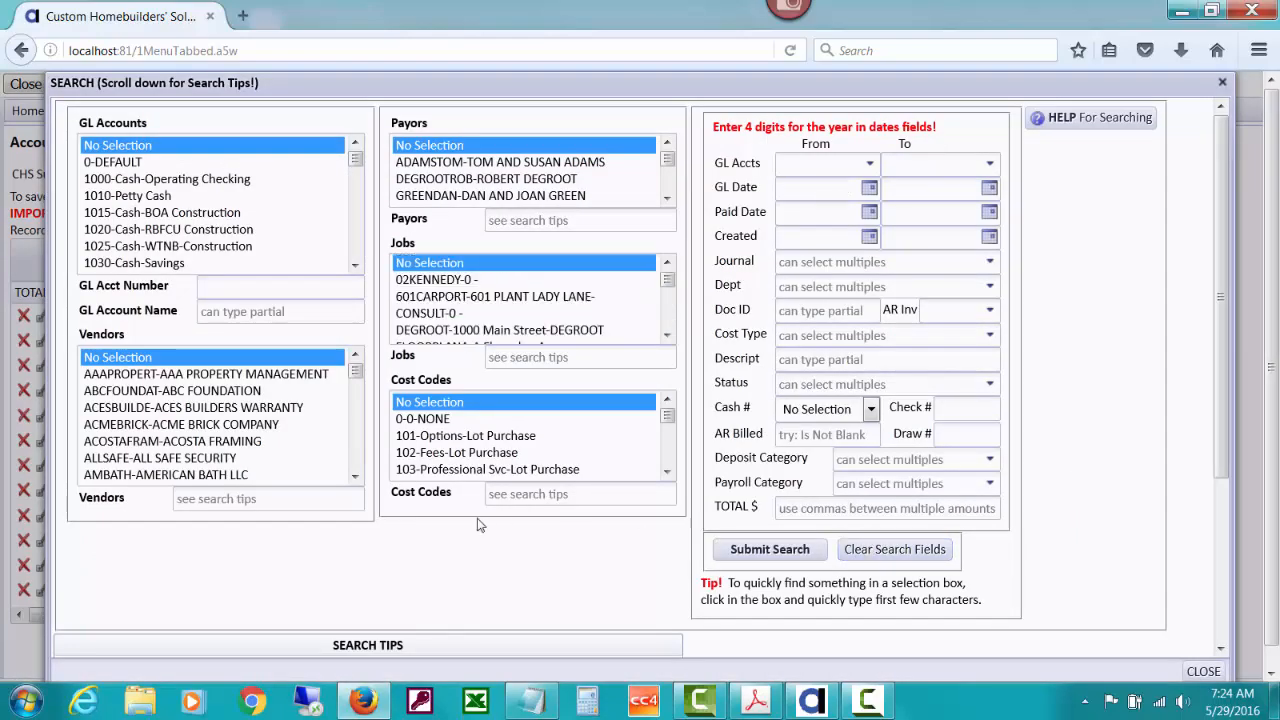
scroll(356, 478, down, 2)
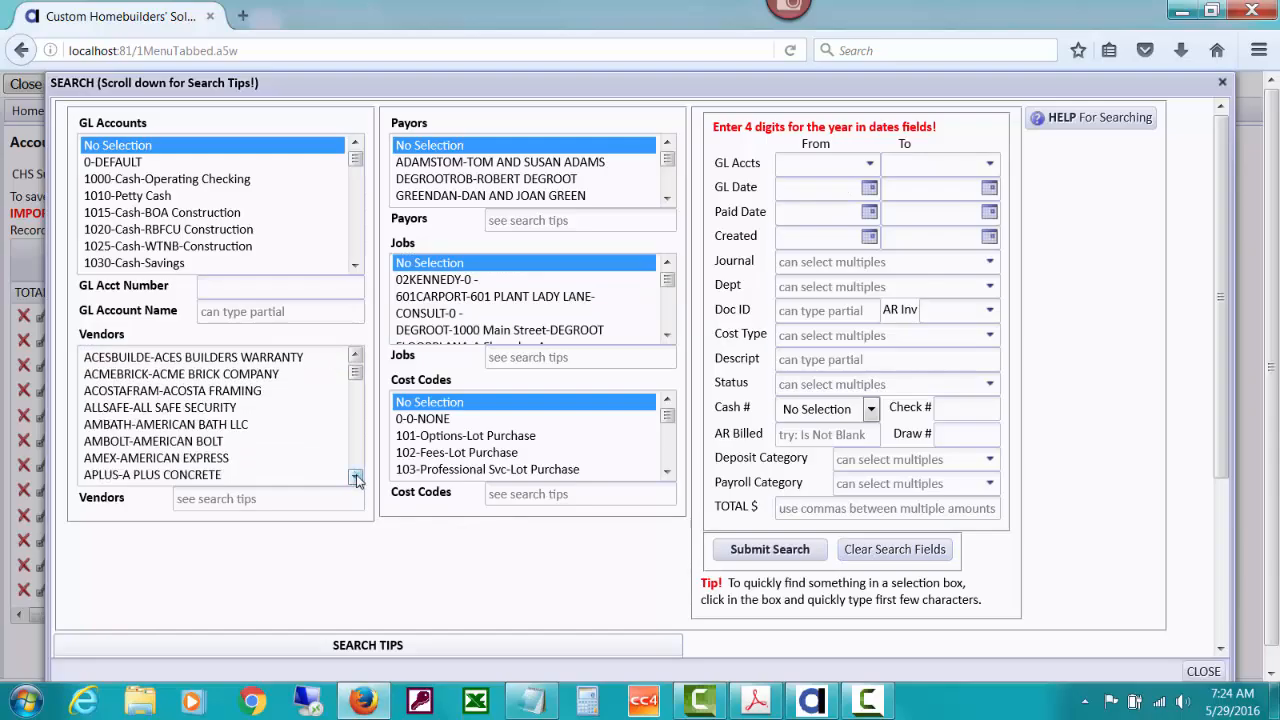
scroll(356, 478, down, 2)
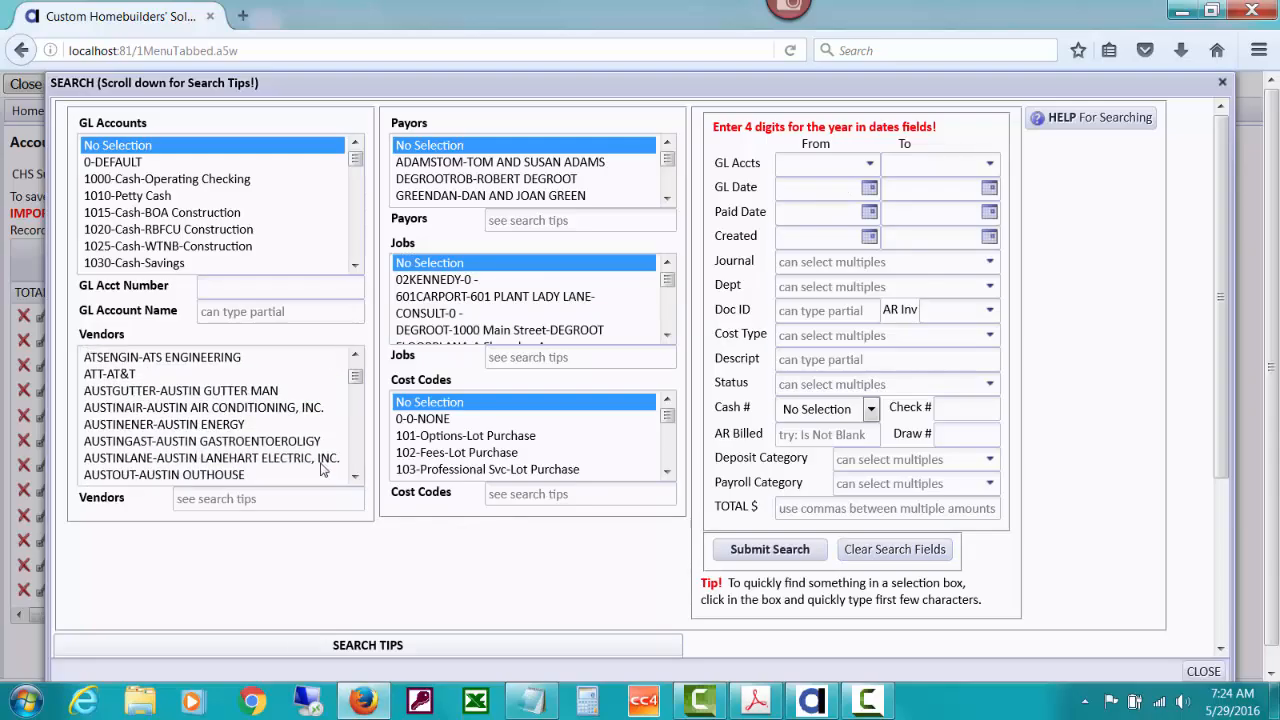
click(290, 410)
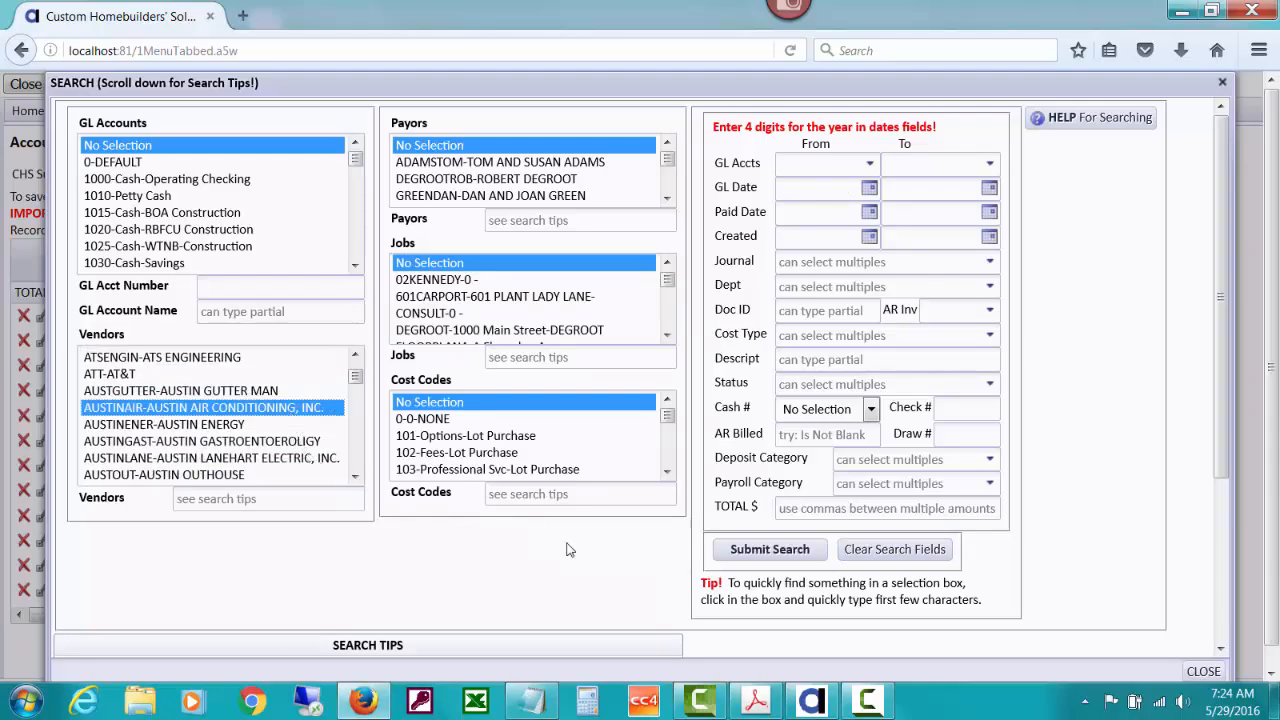
click(743, 553)
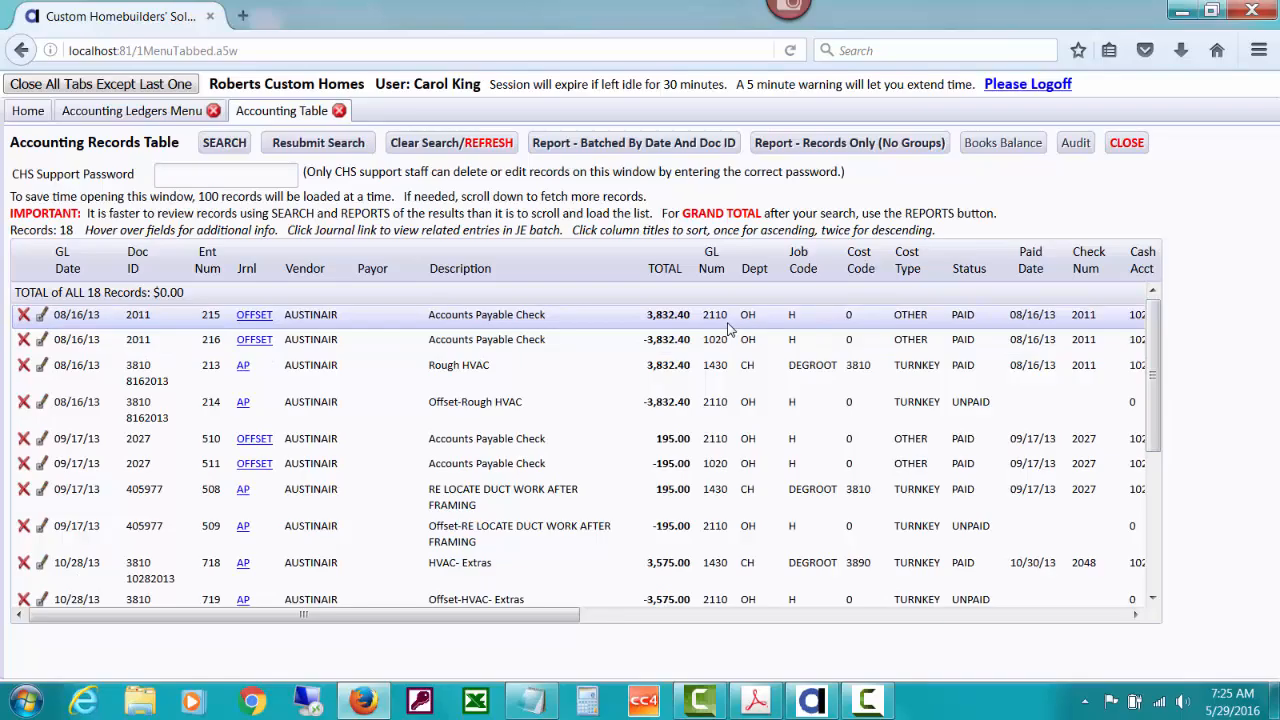
mouse_move(725, 323)
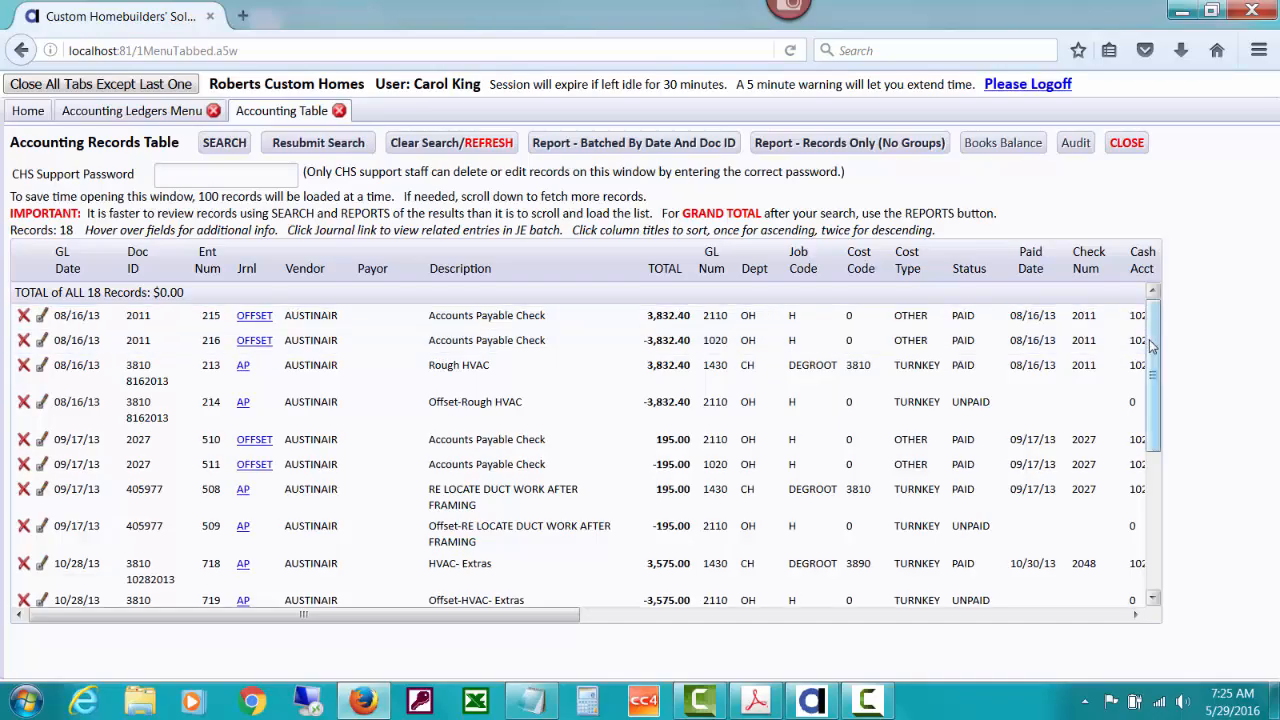
Sort the AUSTINAIR records by entry number in ascending order and check the GL account names of Accounts Payable Check entries 216 and 215
drag(1156, 346, 1155, 320)
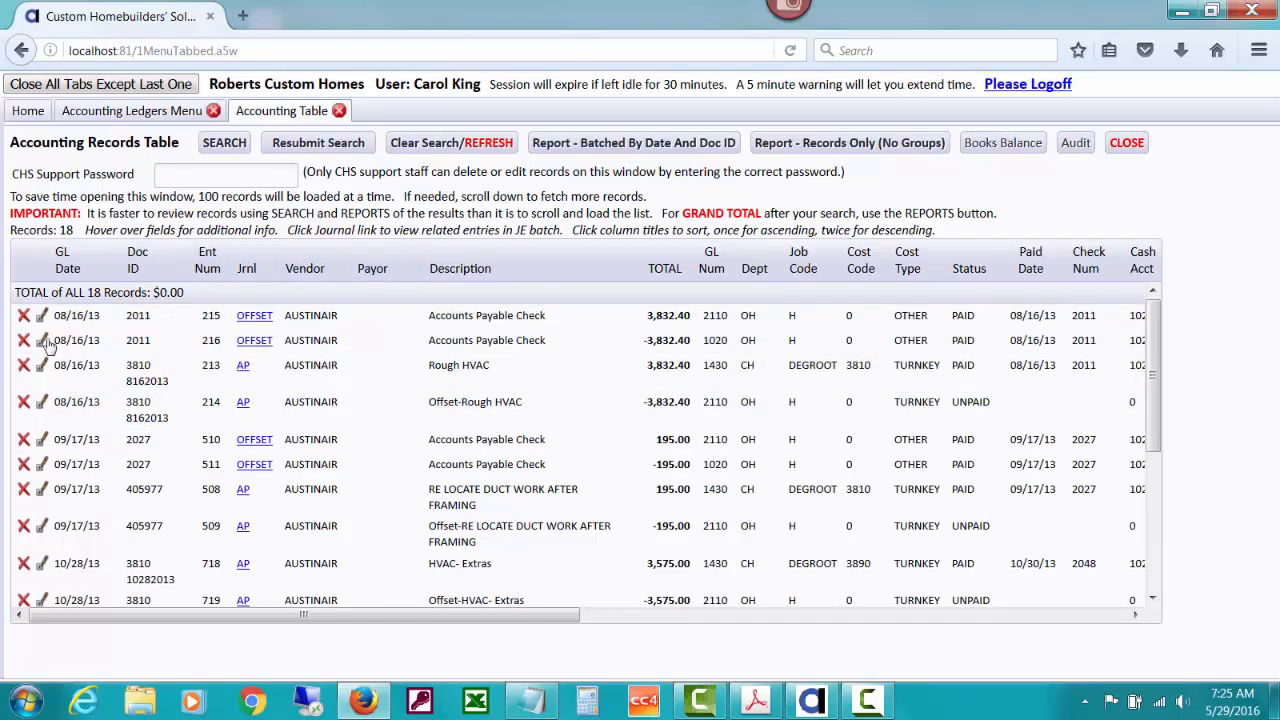
click(207, 262)
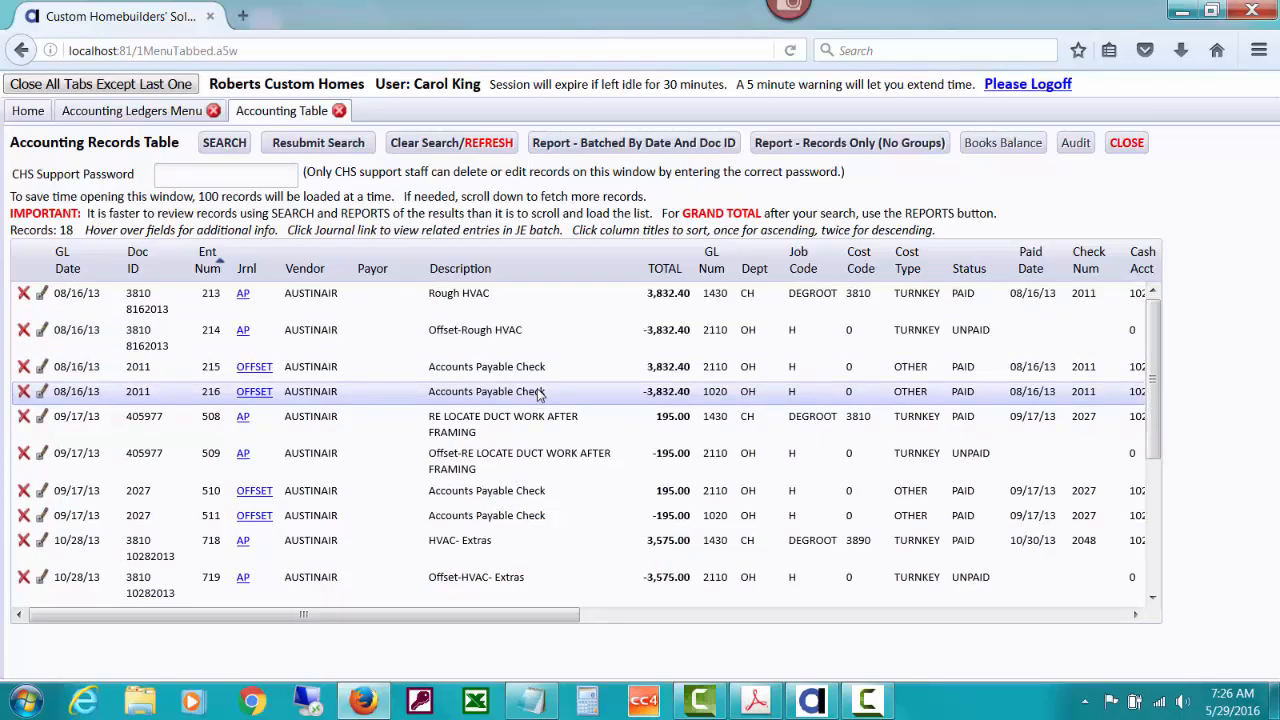
mouse_move(721, 397)
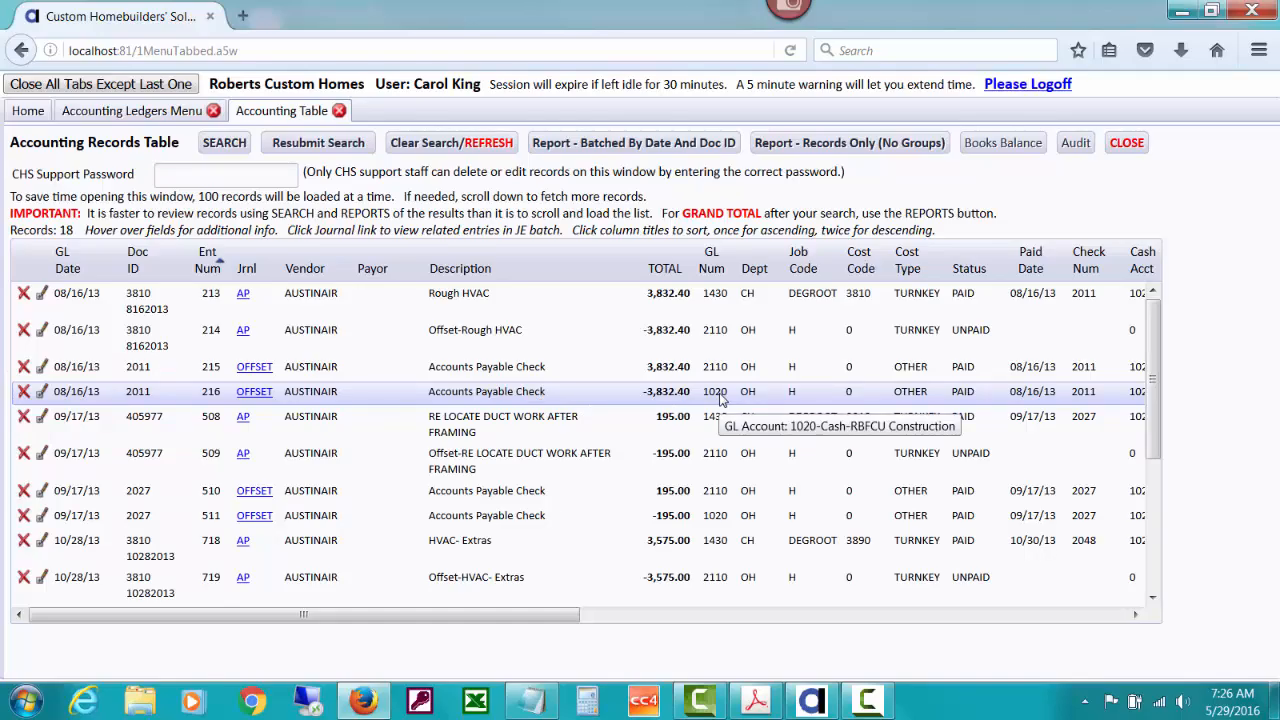
mouse_move(717, 374)
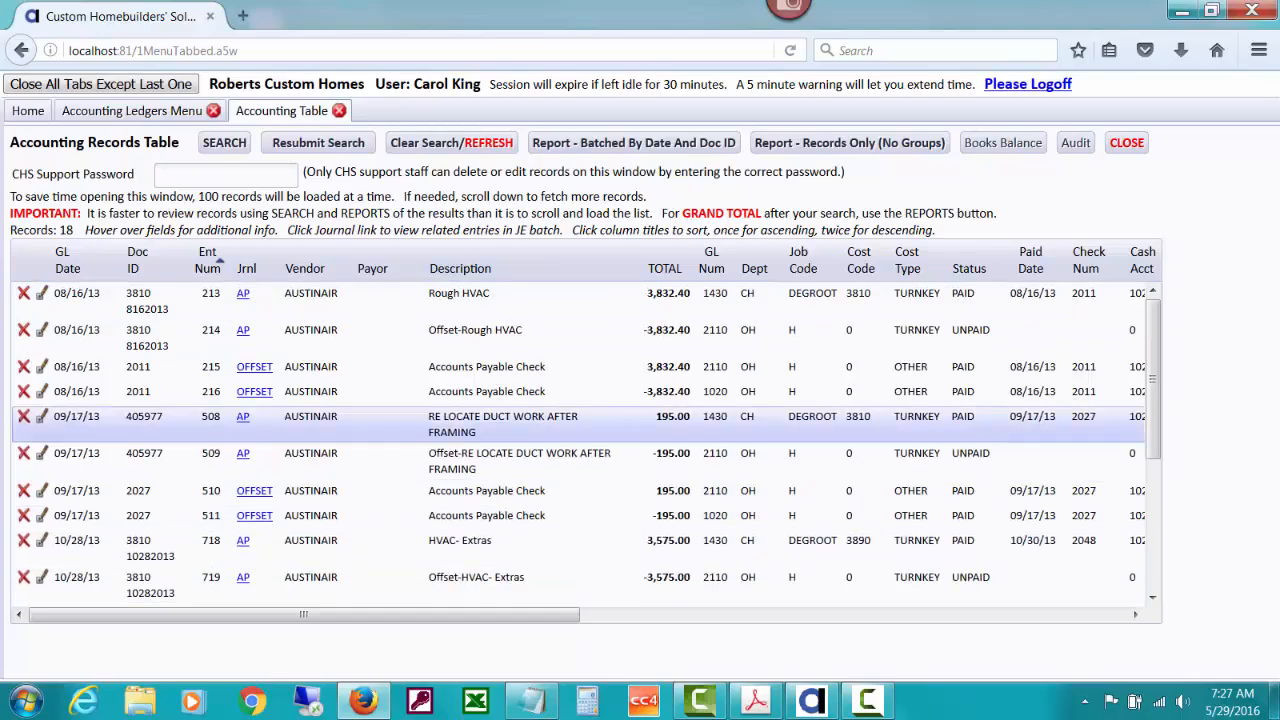
Narrow the AUSTINAIR record search to the DEGROOT job and review the matching job-coded entries
drag(1165, 333, 1143, 272)
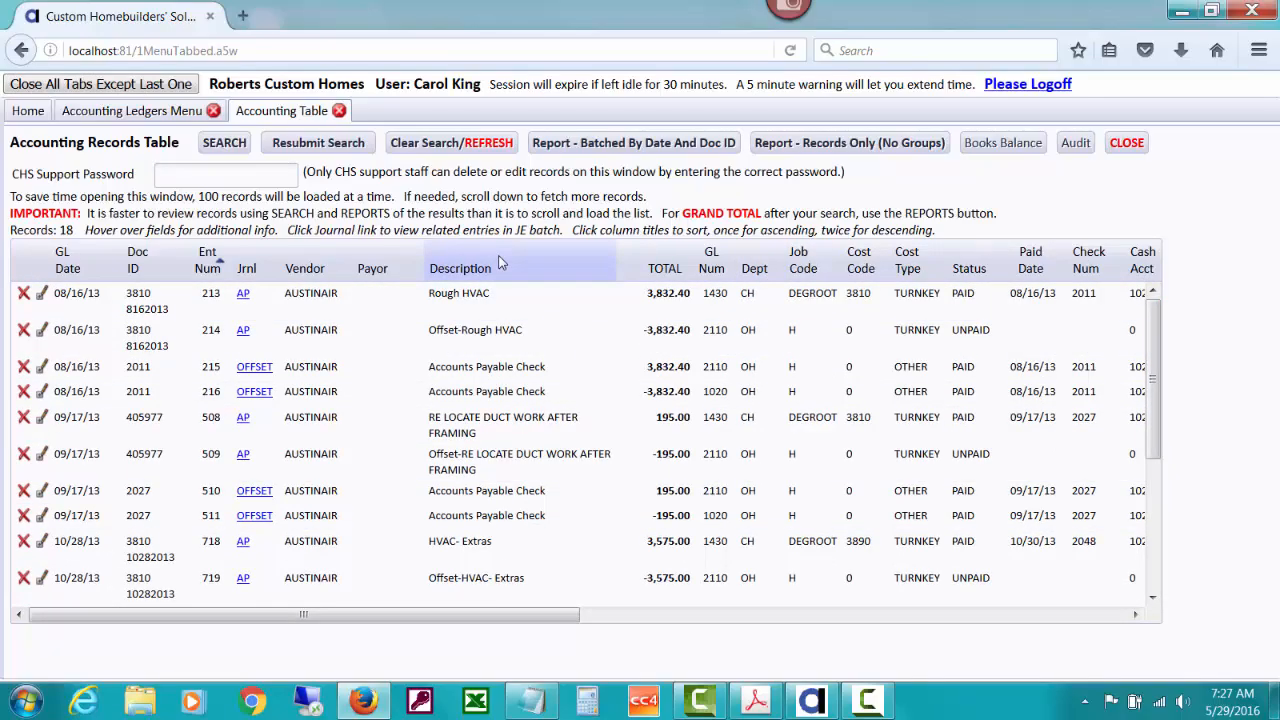
click(224, 142)
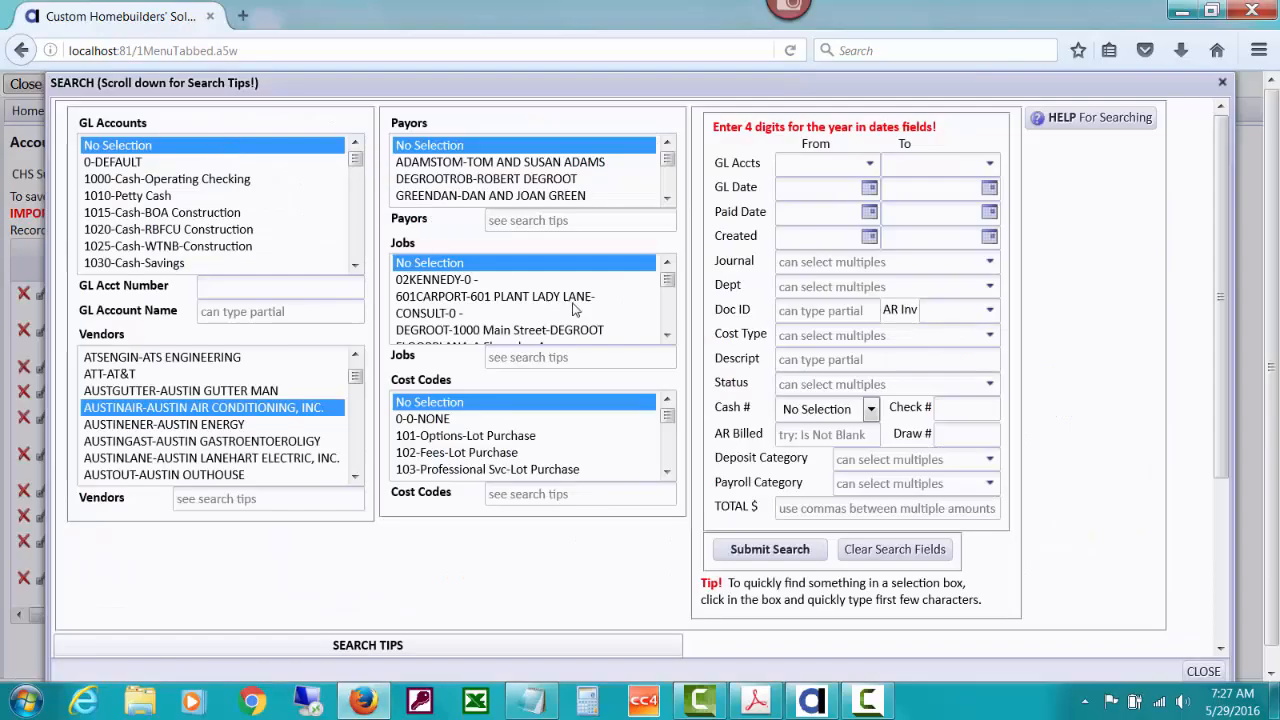
click(560, 330)
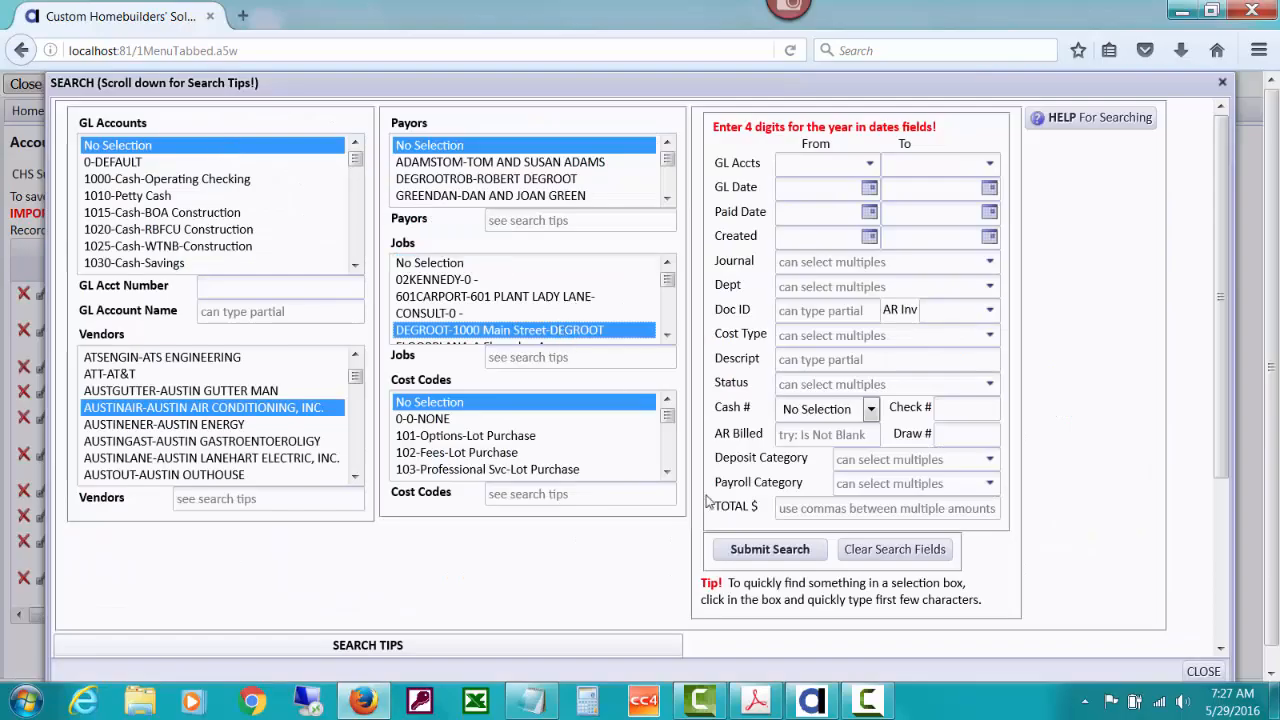
click(738, 550)
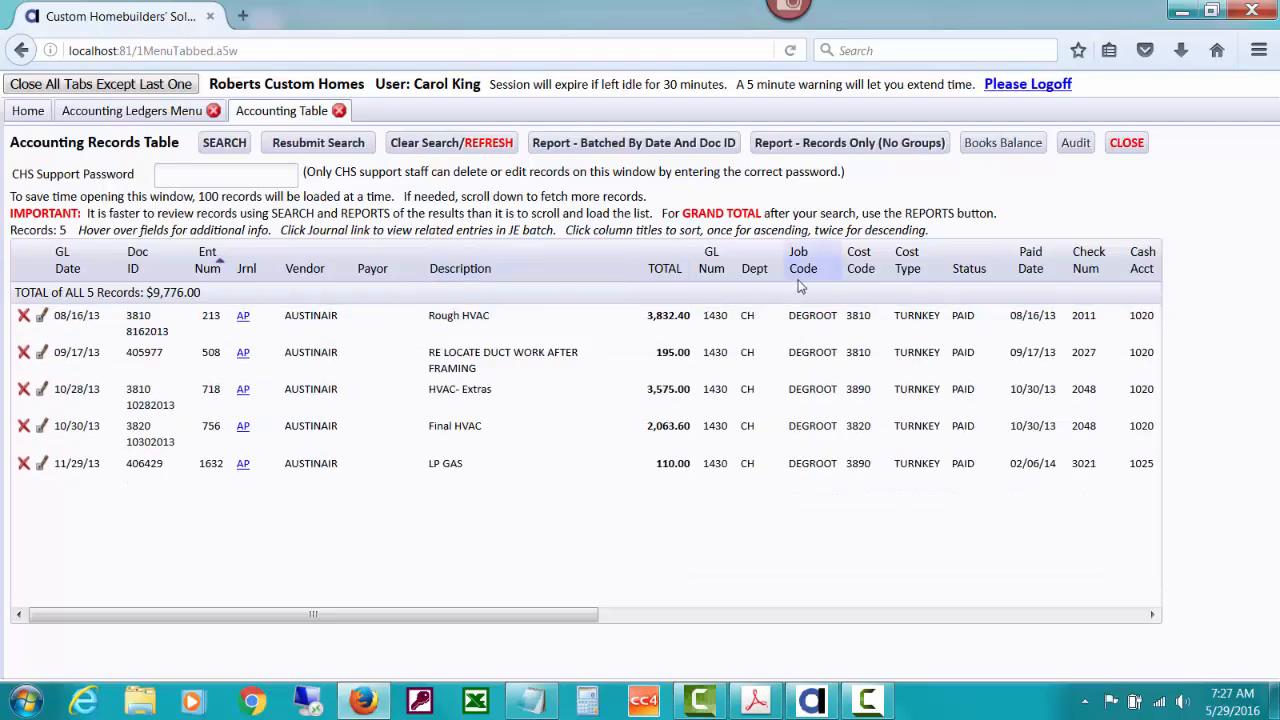
mouse_move(812, 472)
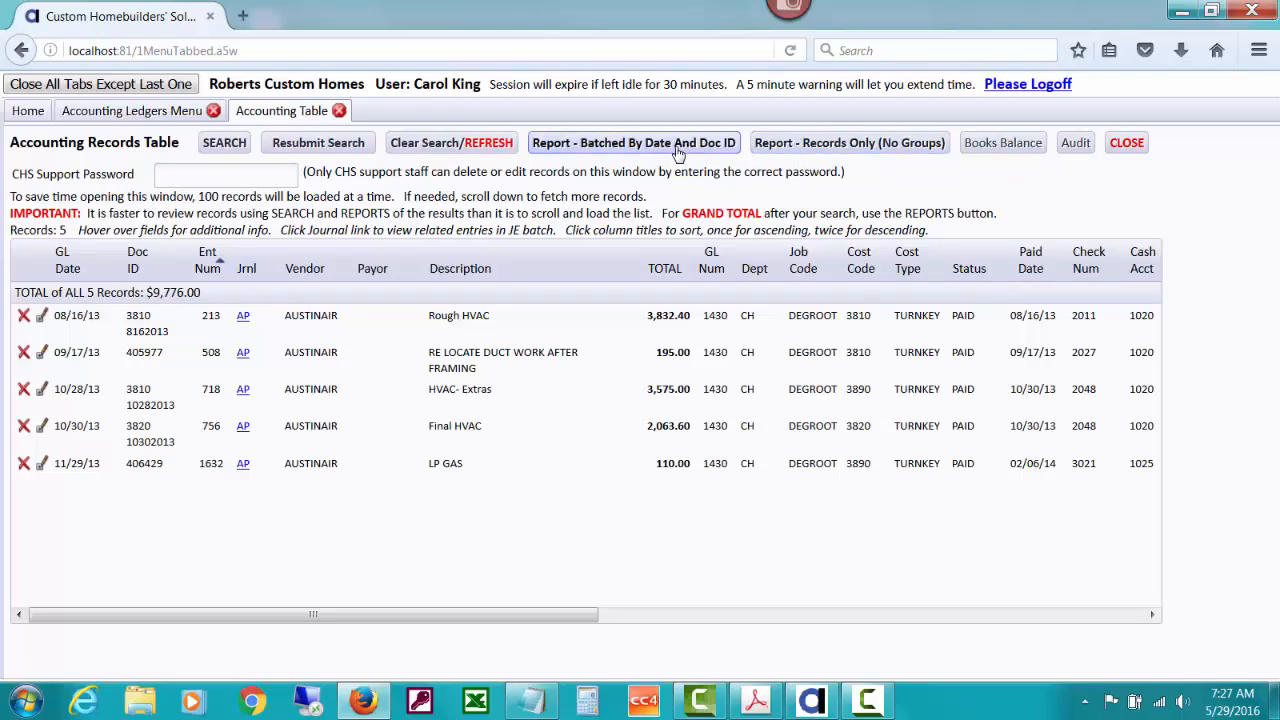
Generate the ungrouped records-only report for the search results and export it to Excel, opening the file there
click(815, 145)
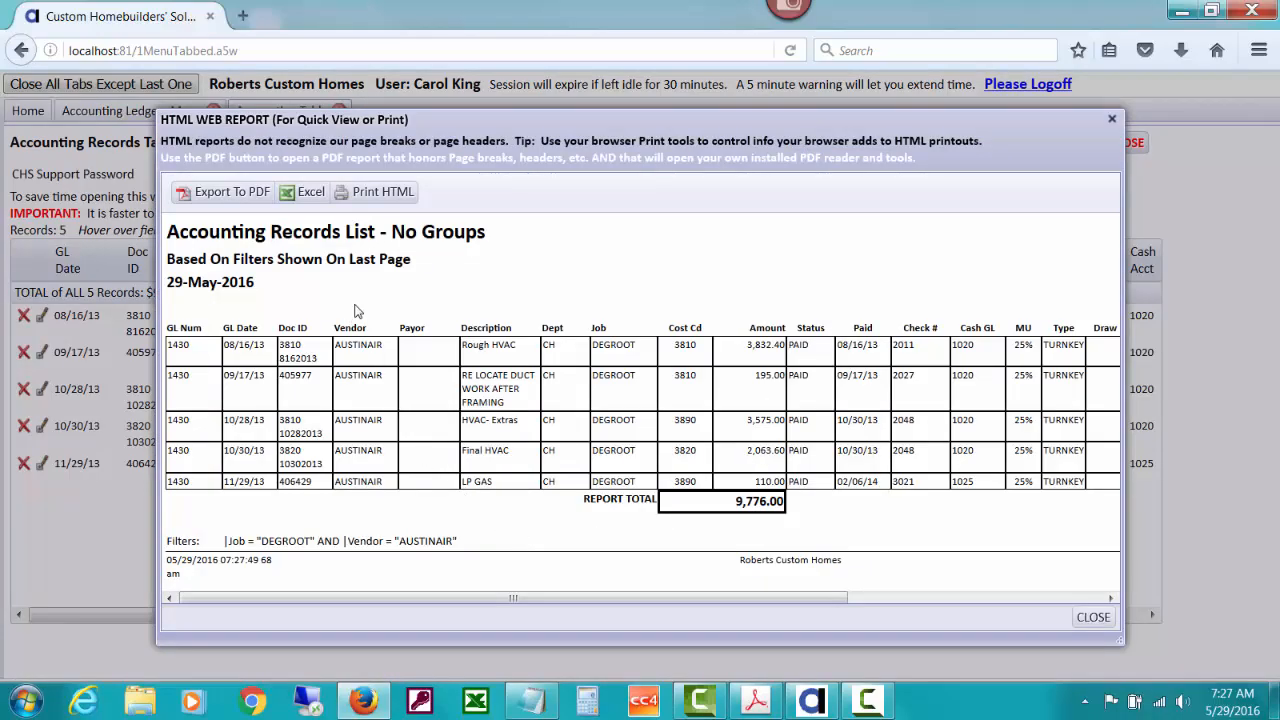
click(310, 195)
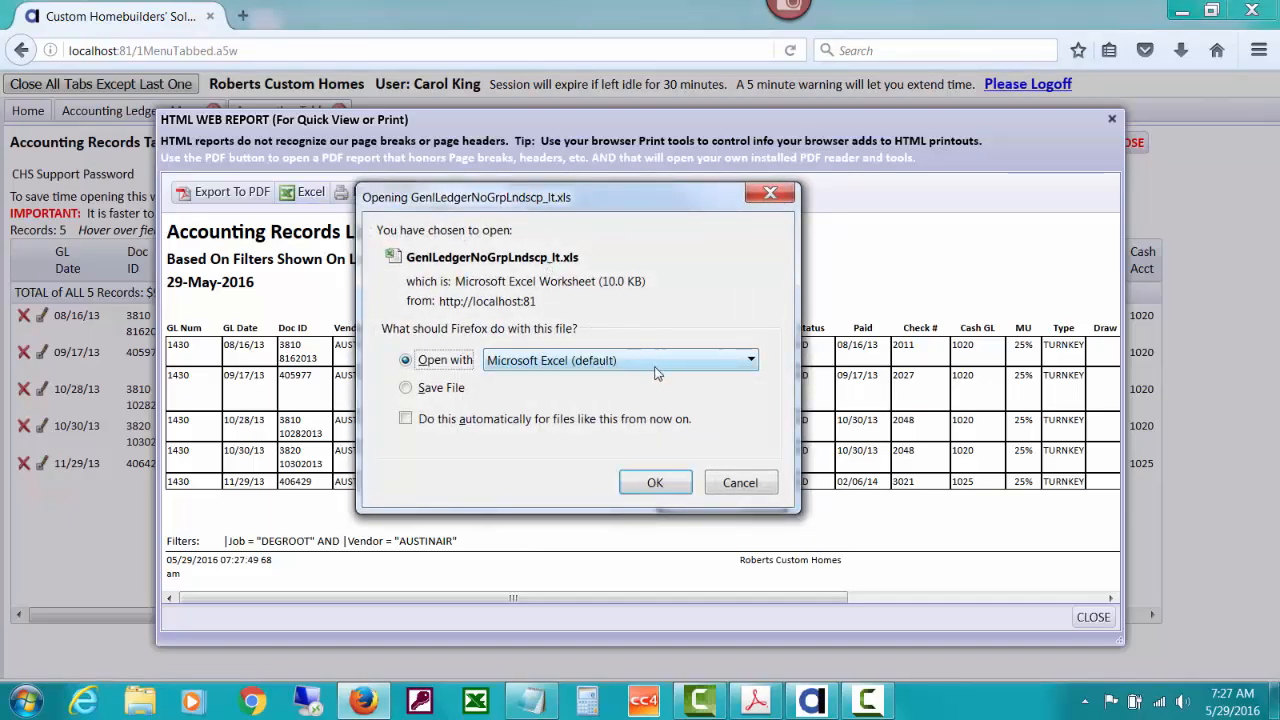
click(648, 485)
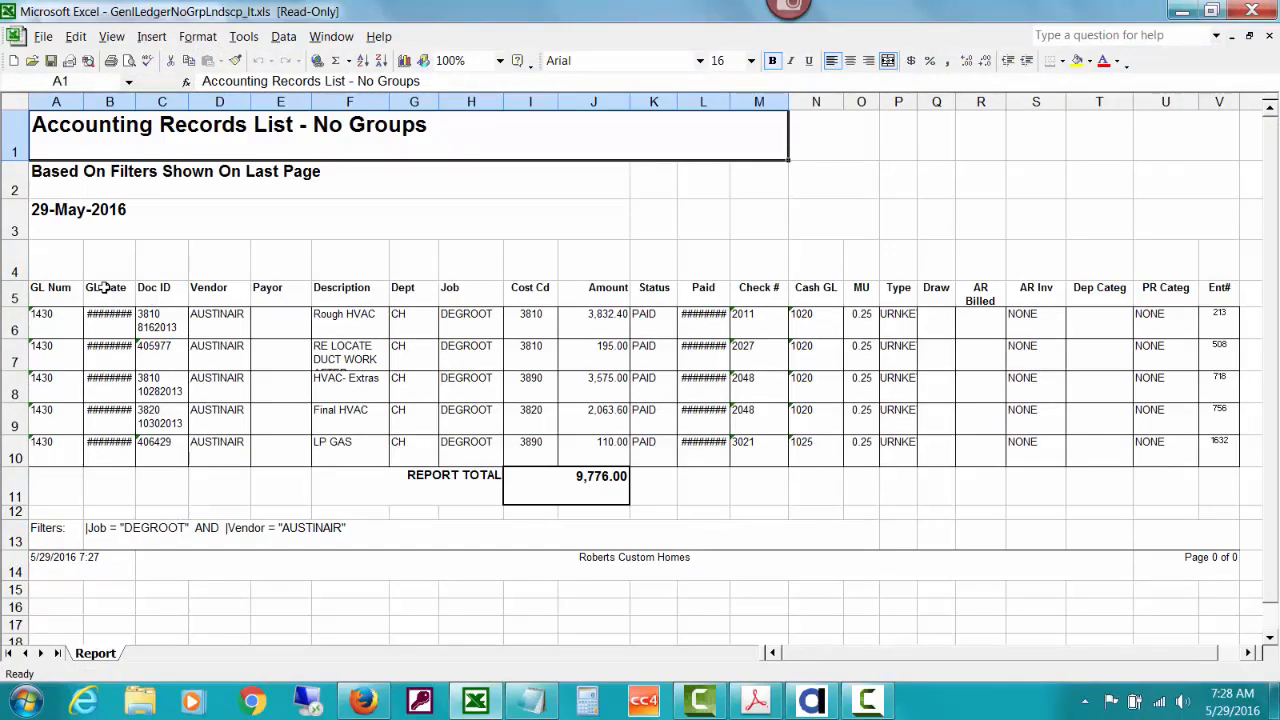
Format the GL Date column B as dates of the 03/14/01 type
click(109, 102)
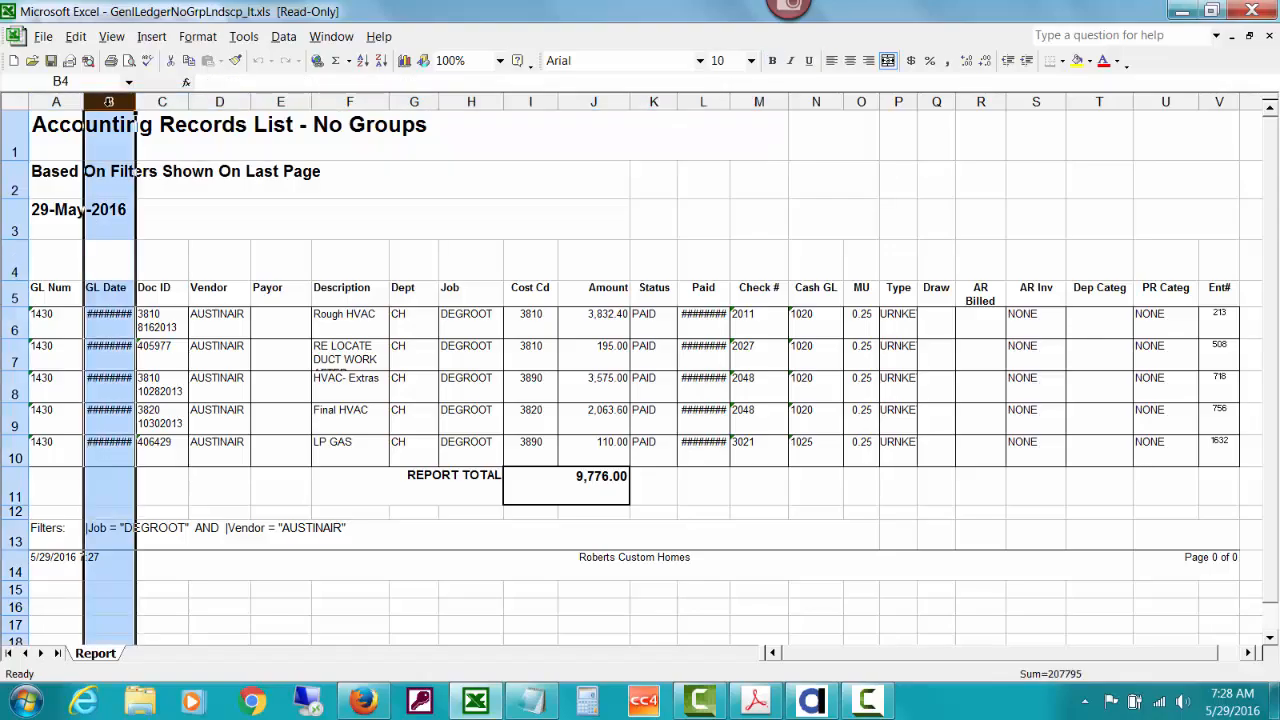
right_click(109, 102)
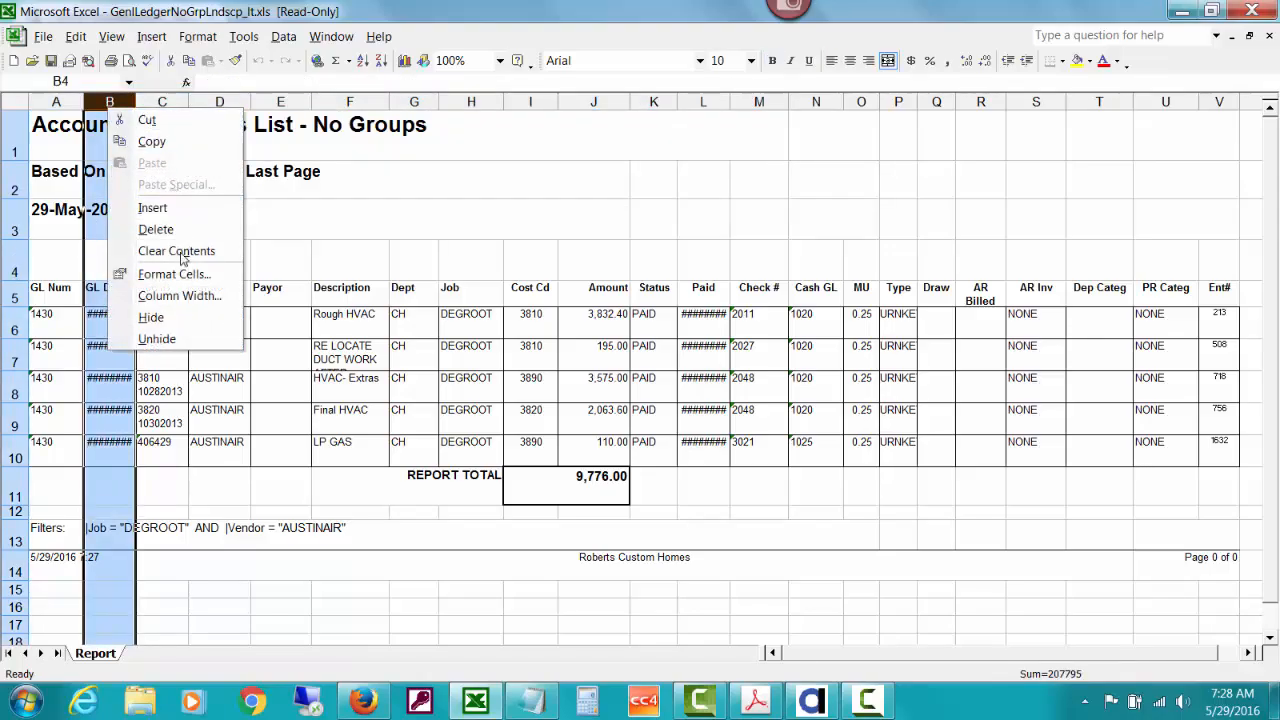
click(186, 274)
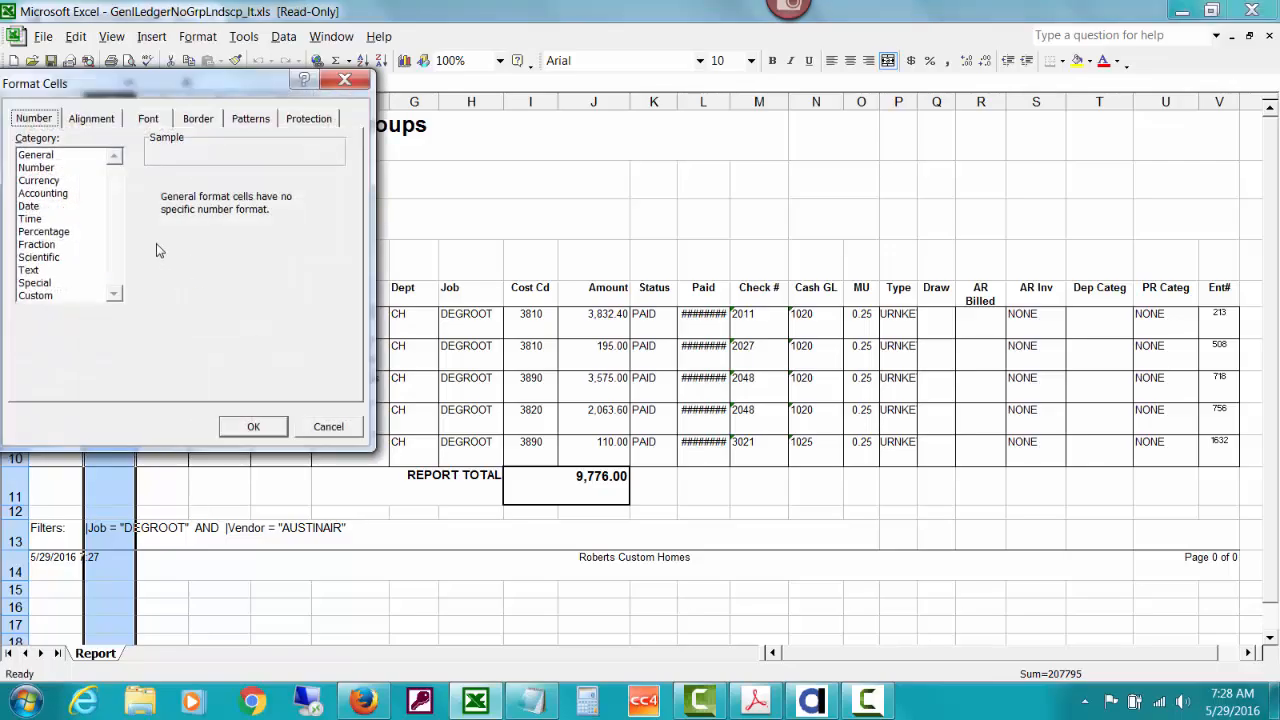
click(44, 206)
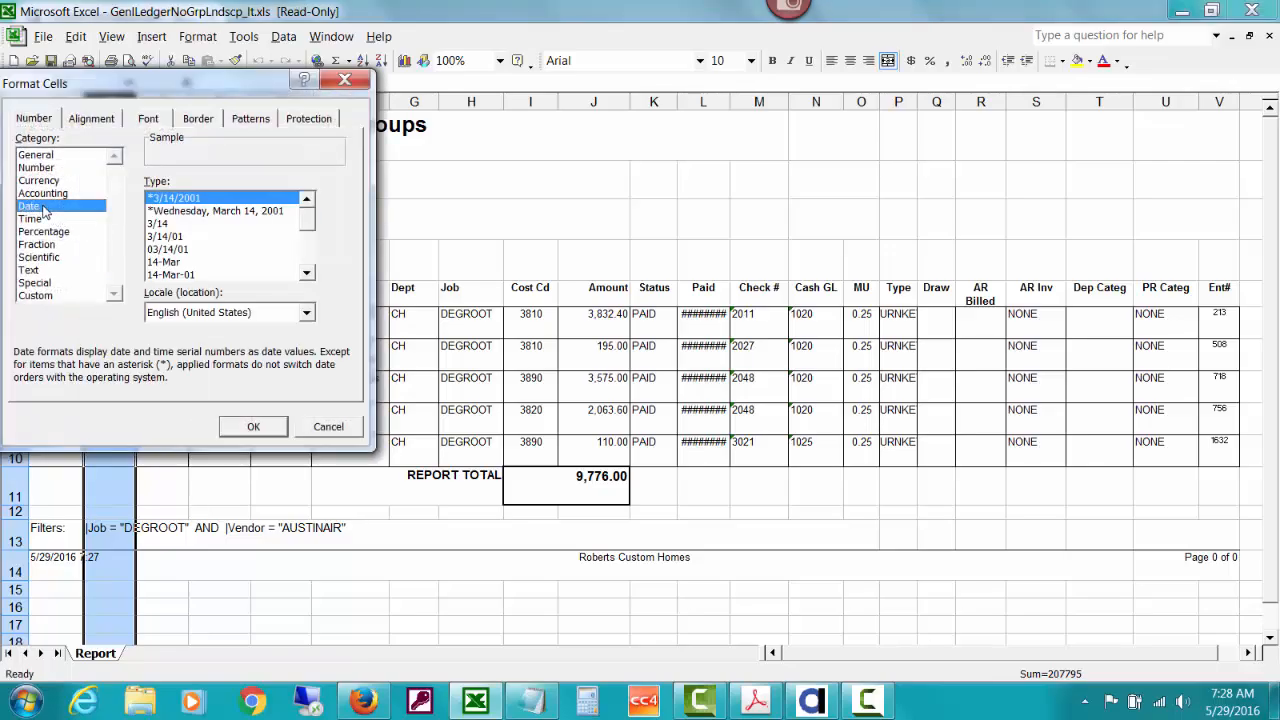
click(175, 249)
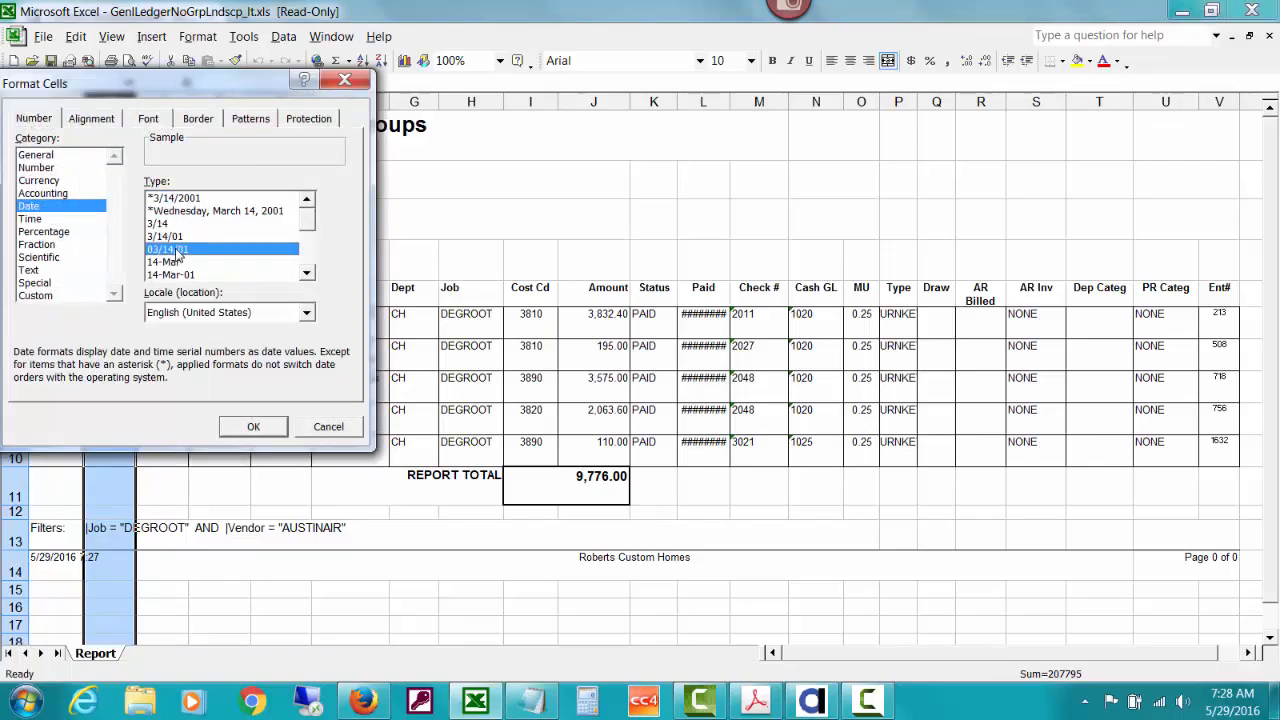
click(236, 427)
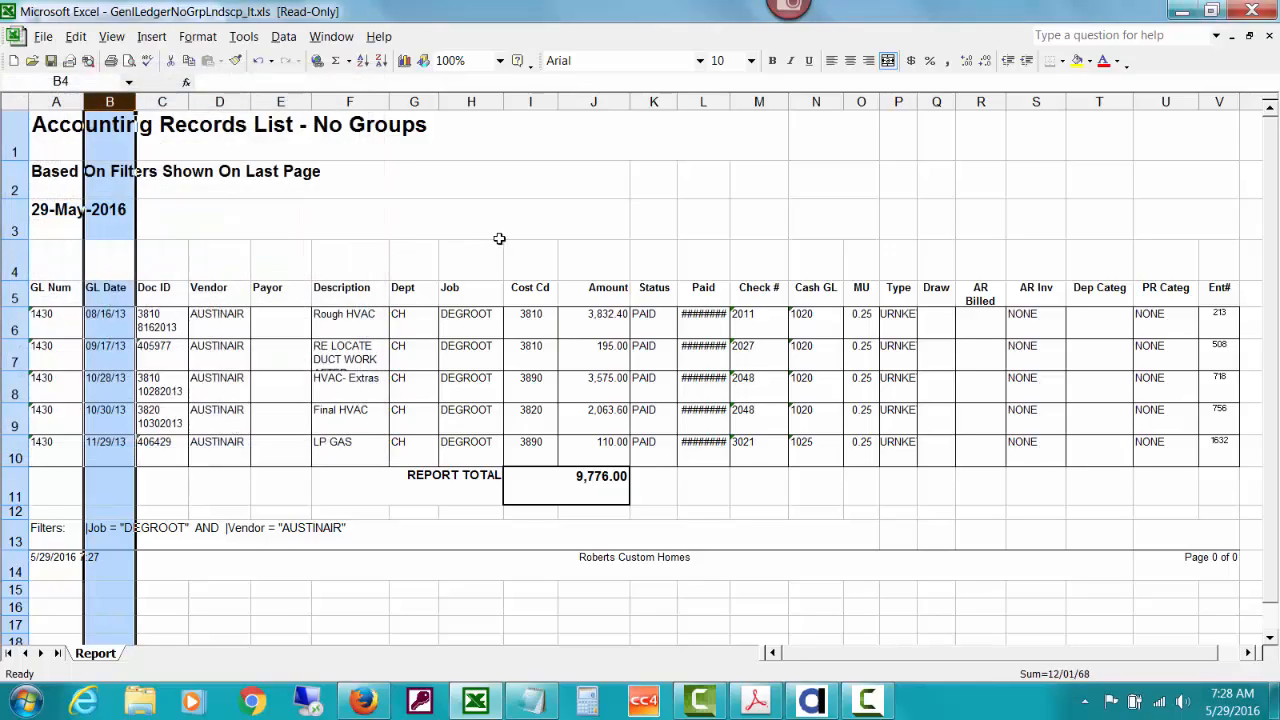
Widen the Paid column L and format it as dates of the 03/14/01 type
drag(730, 103, 757, 103)
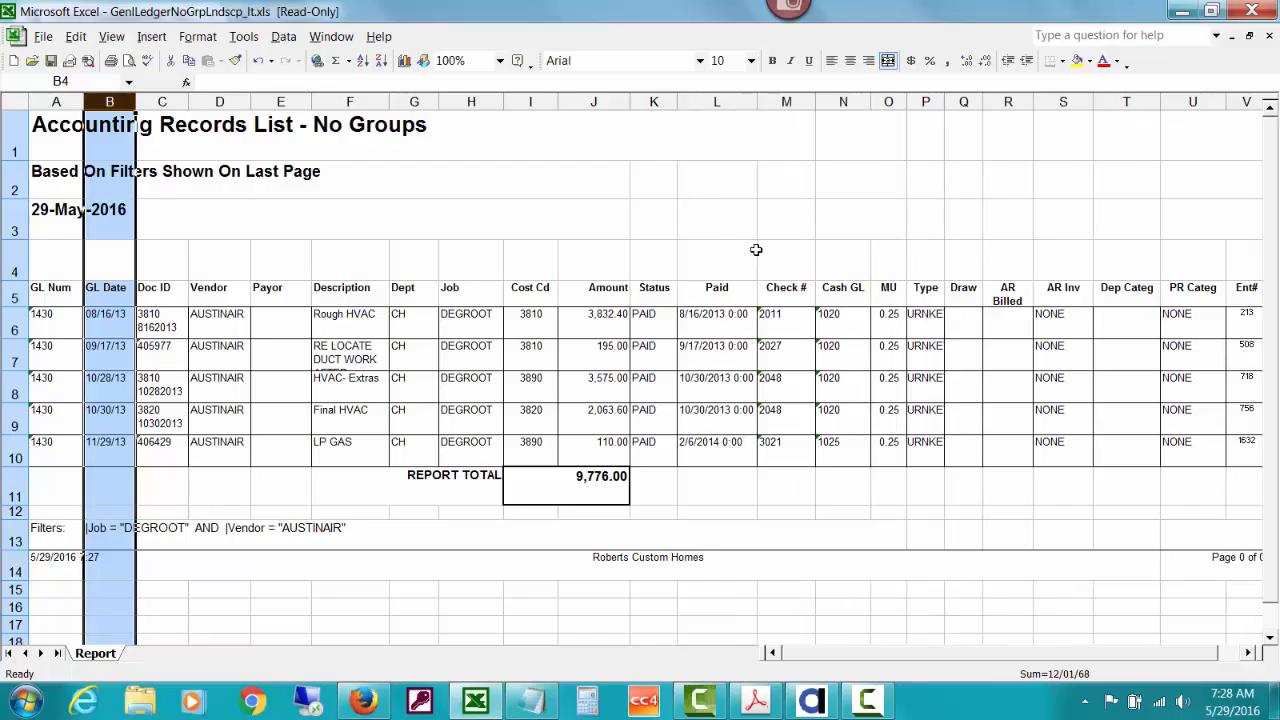
click(709, 101)
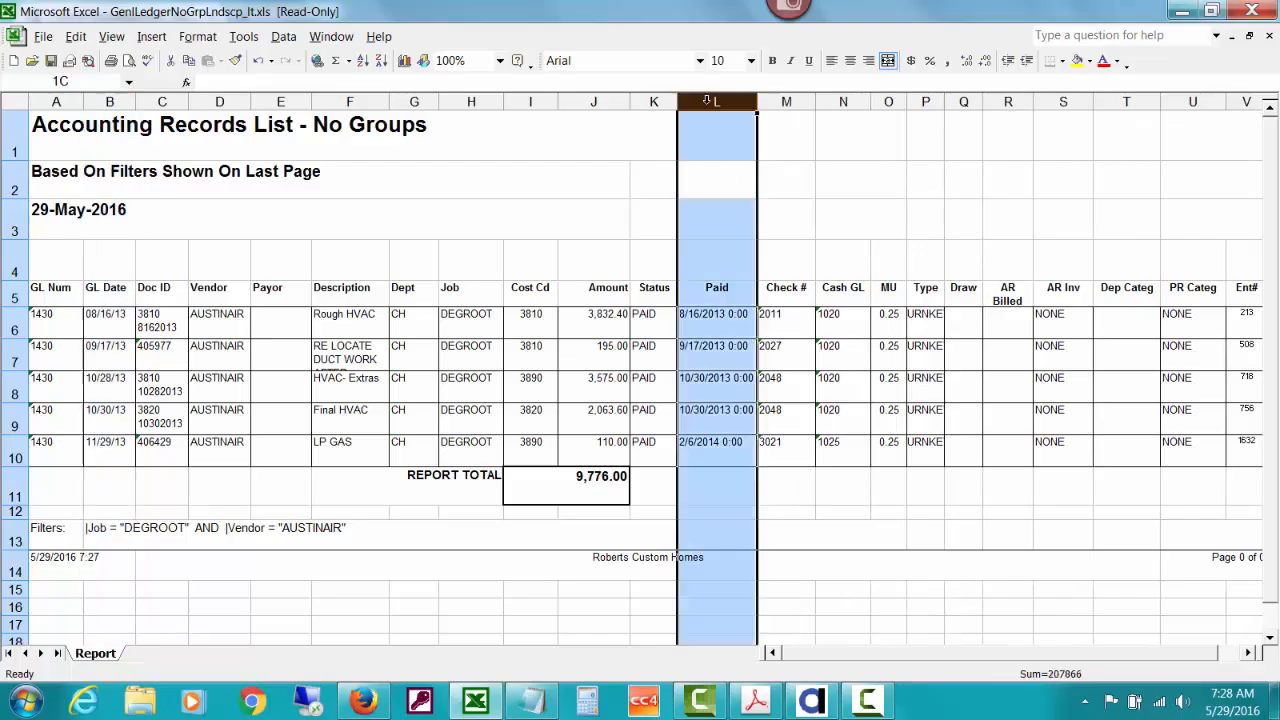
right_click(709, 103)
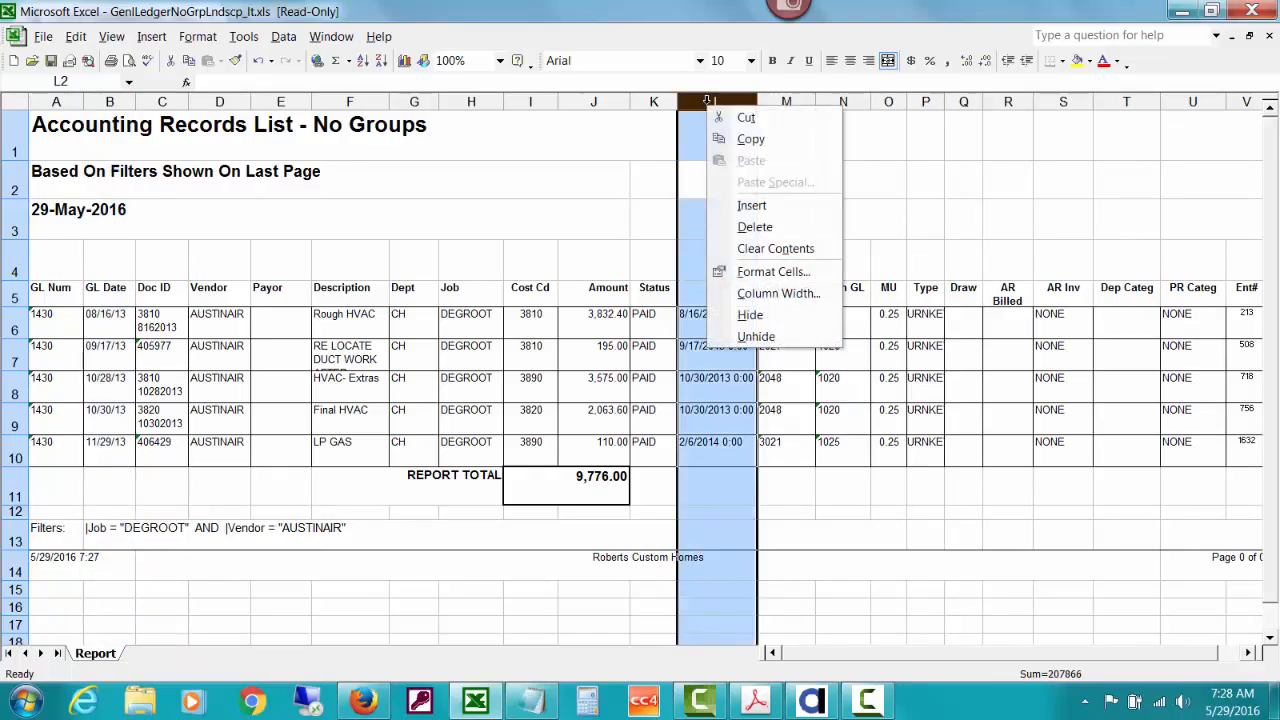
click(763, 273)
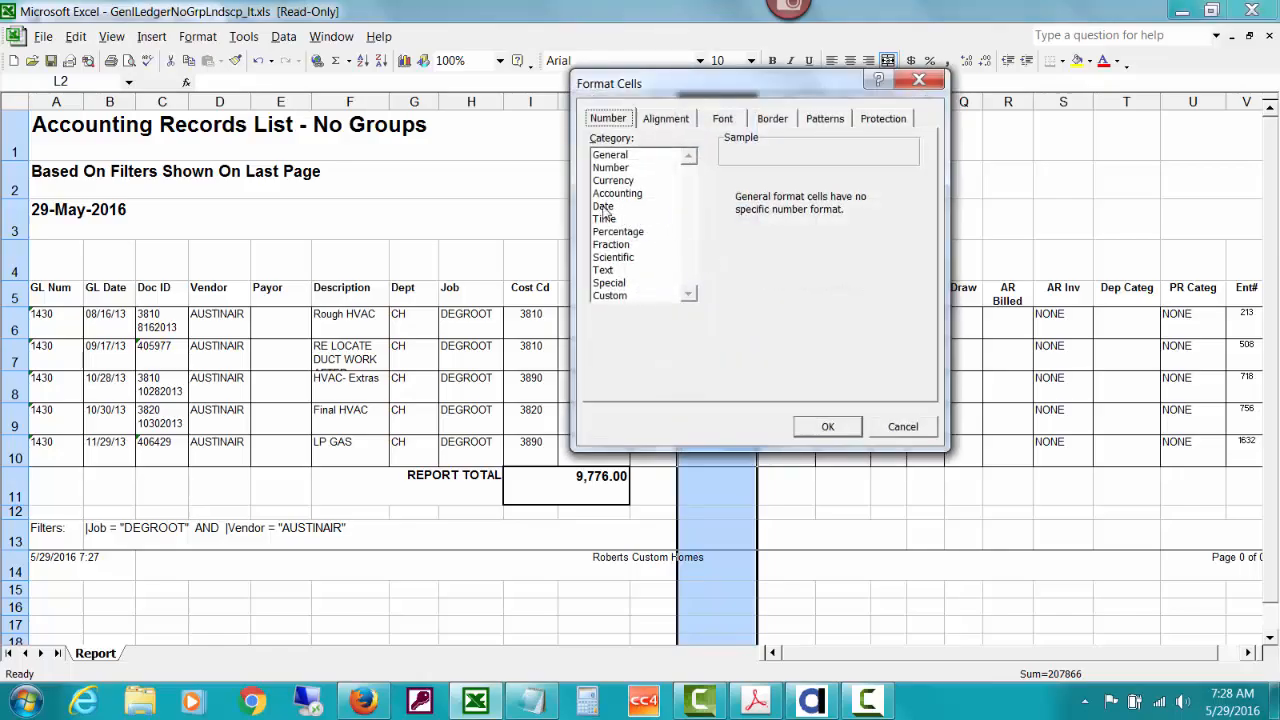
click(603, 206)
click(735, 249)
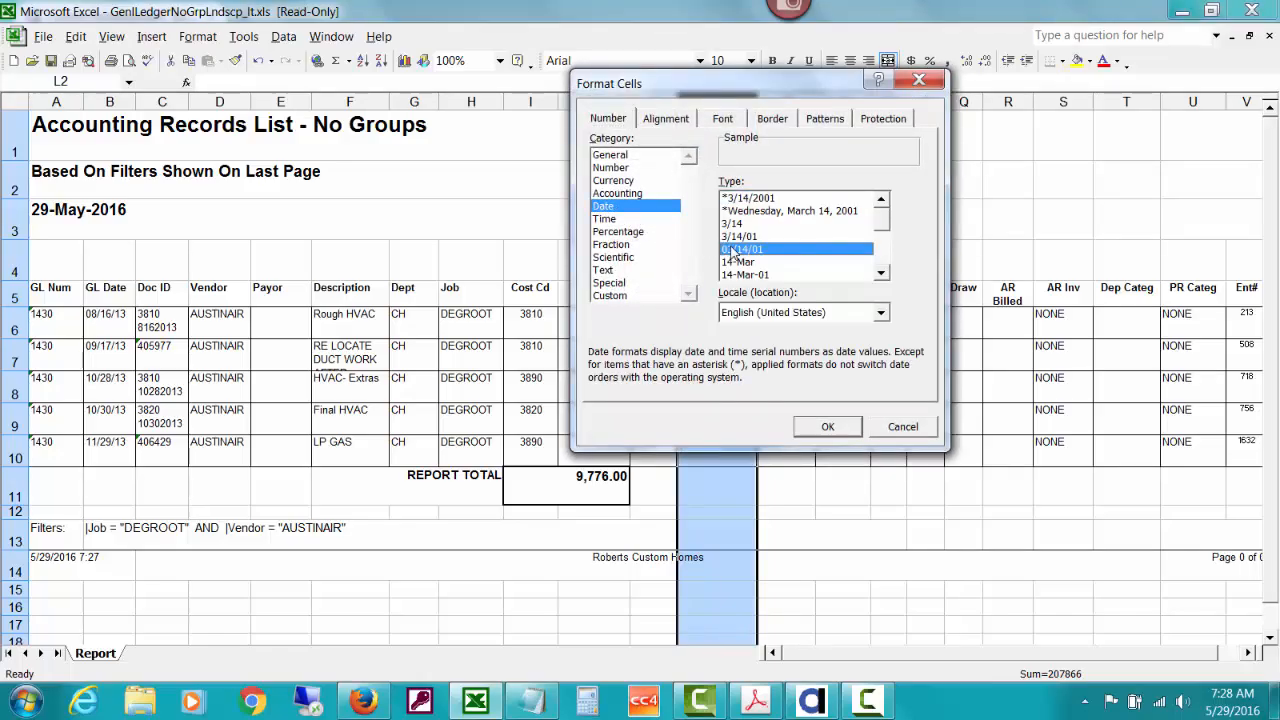
click(819, 427)
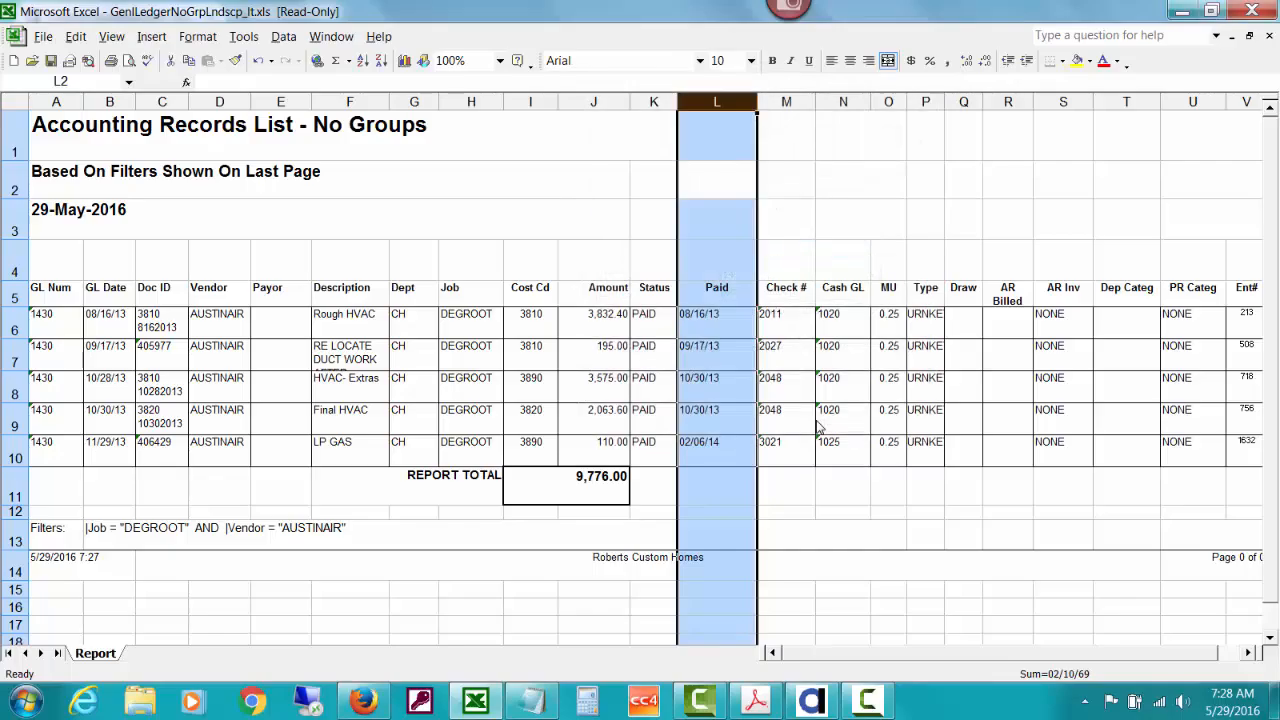
click(606, 224)
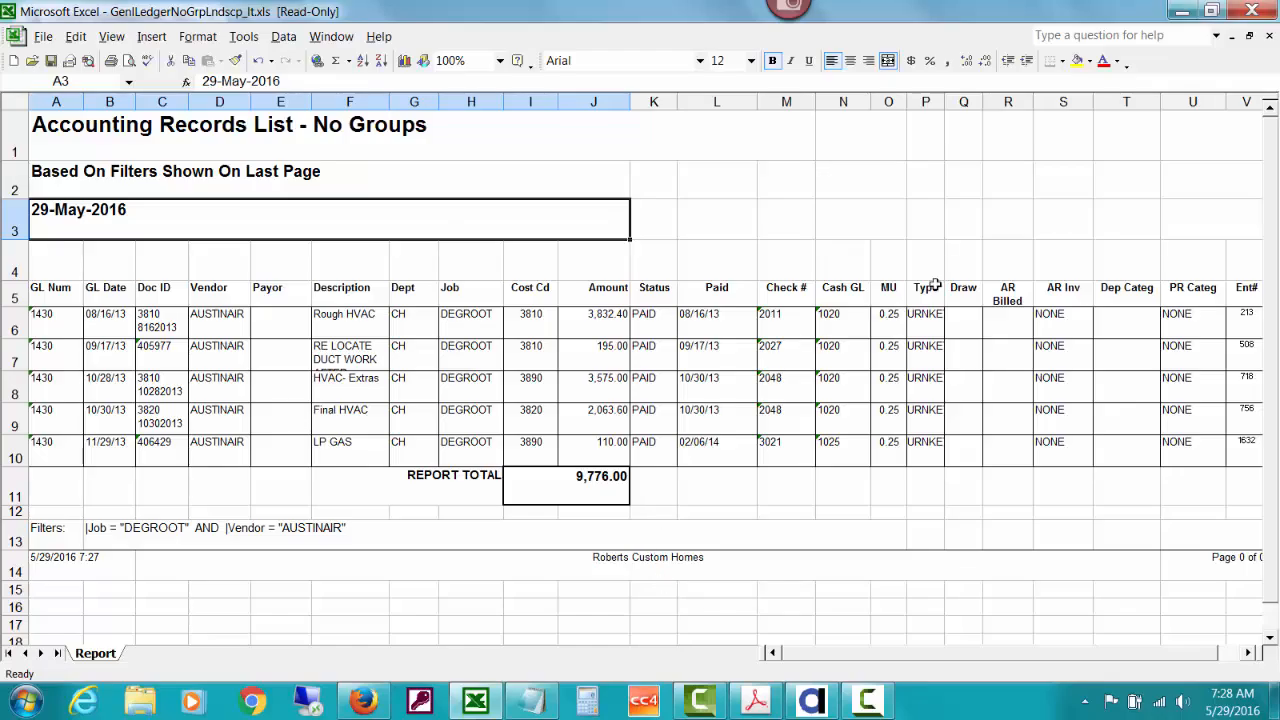
Close the exported workbook without saving the changes, and close the web report to return to the Accounting Table
click(1252, 12)
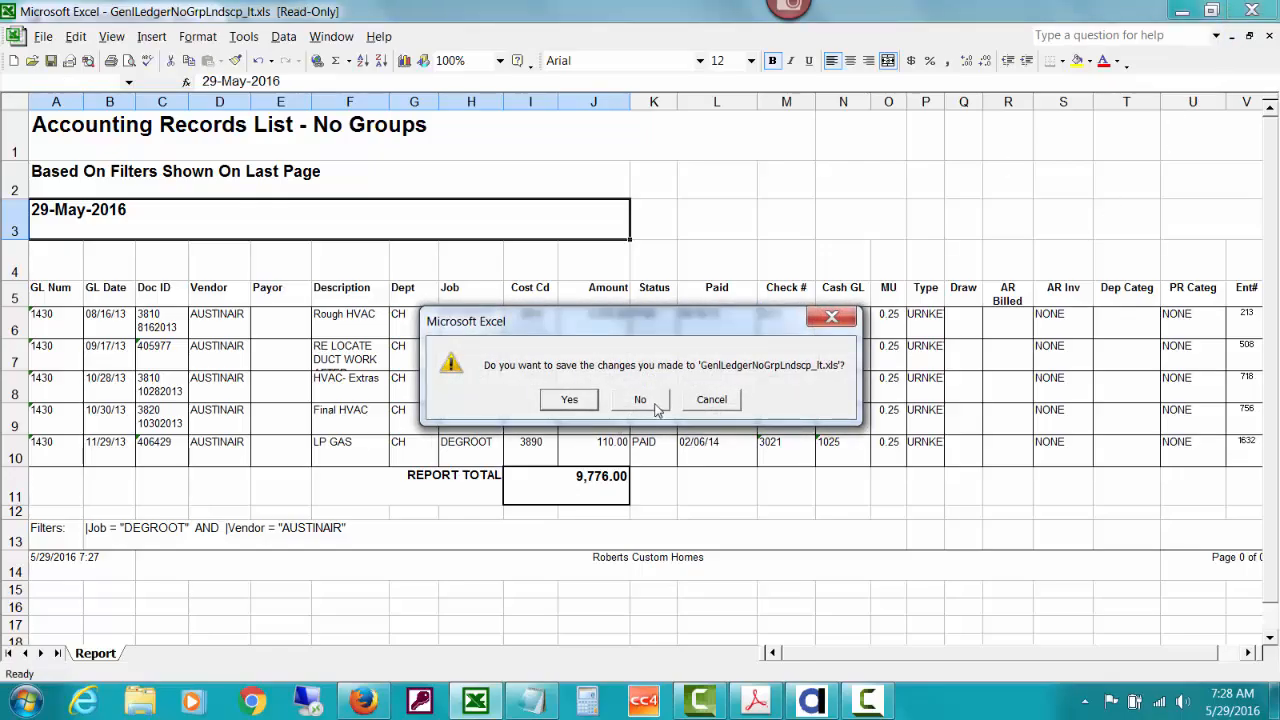
click(640, 399)
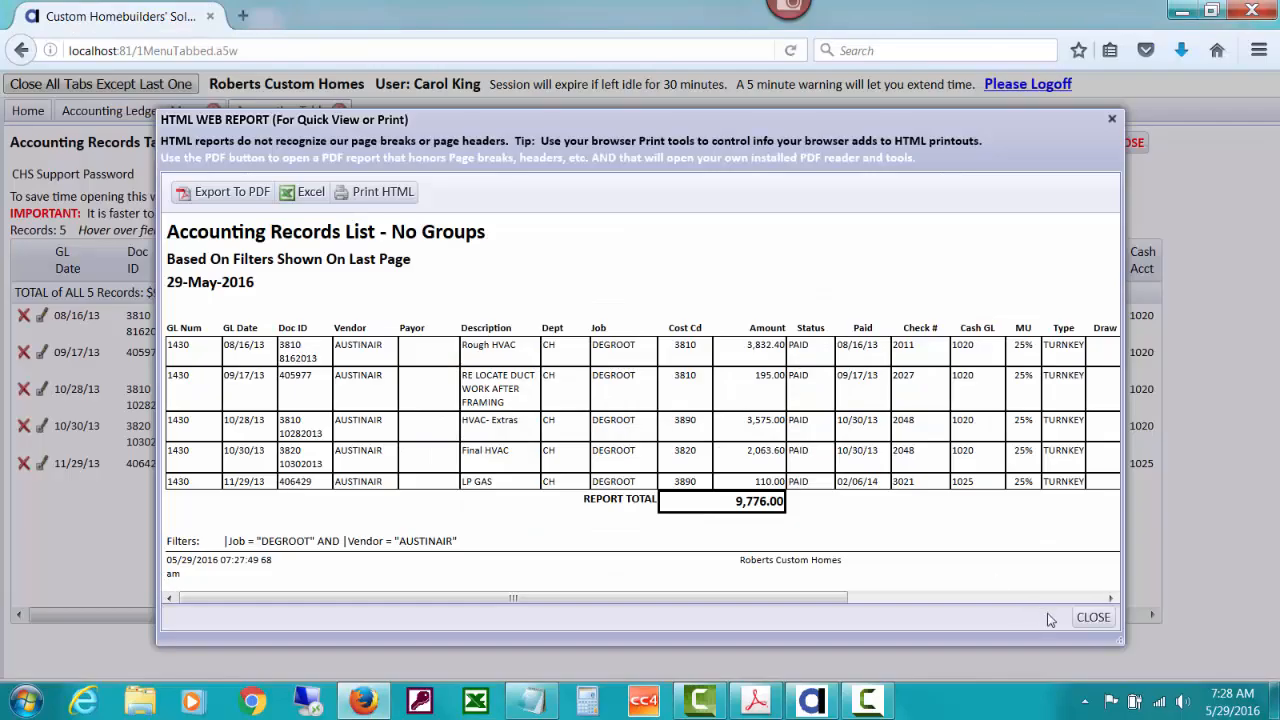
click(1093, 617)
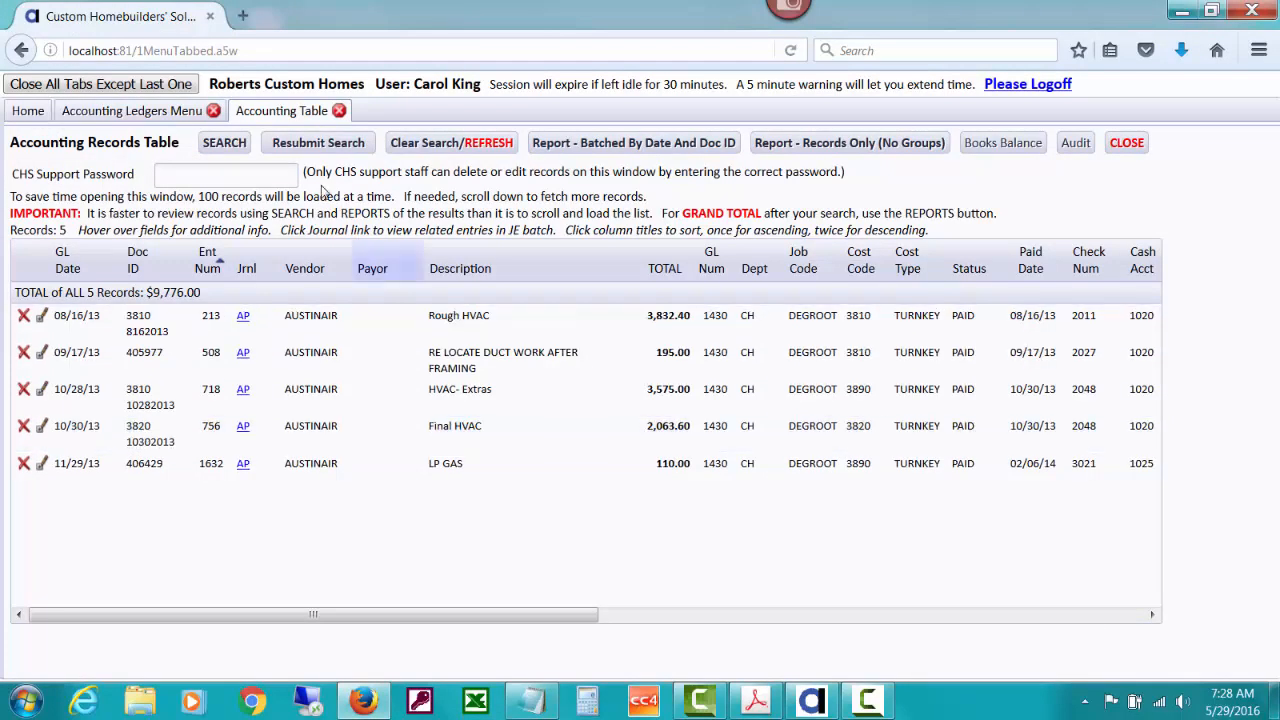
Clear the previous search criteria and select the VISTAV3811 job for a new accounting records search
click(236, 145)
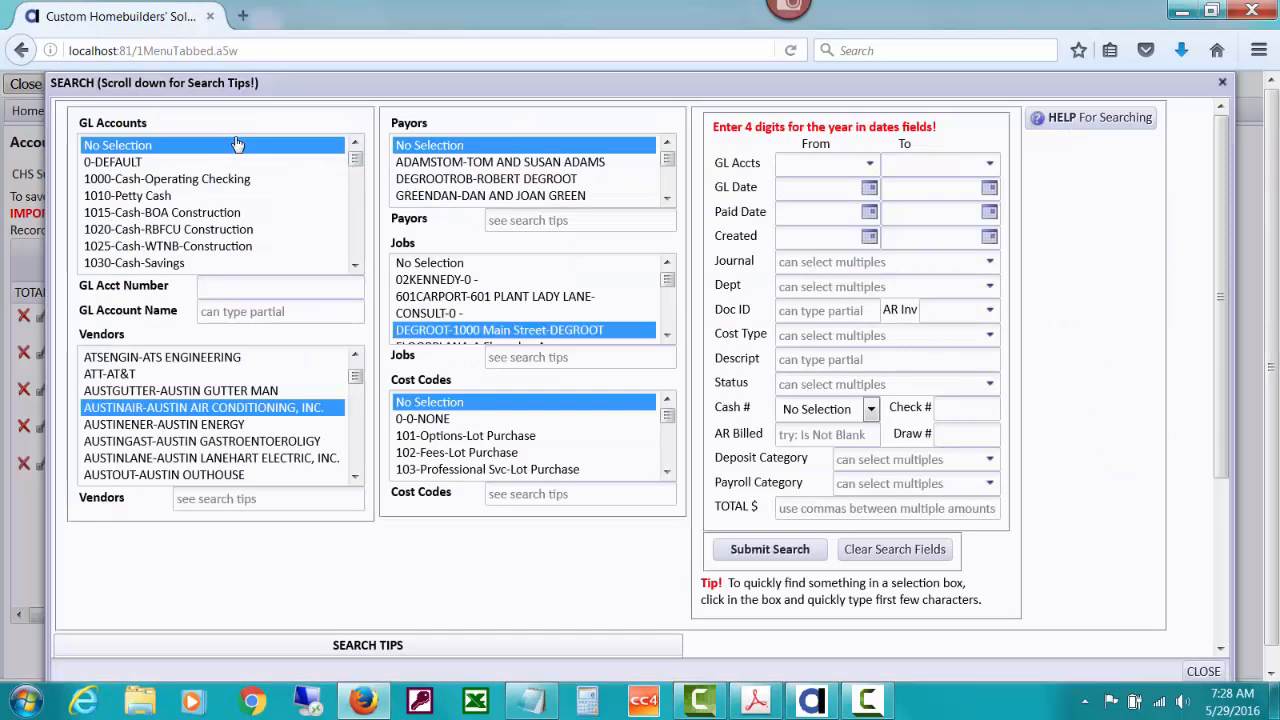
click(924, 552)
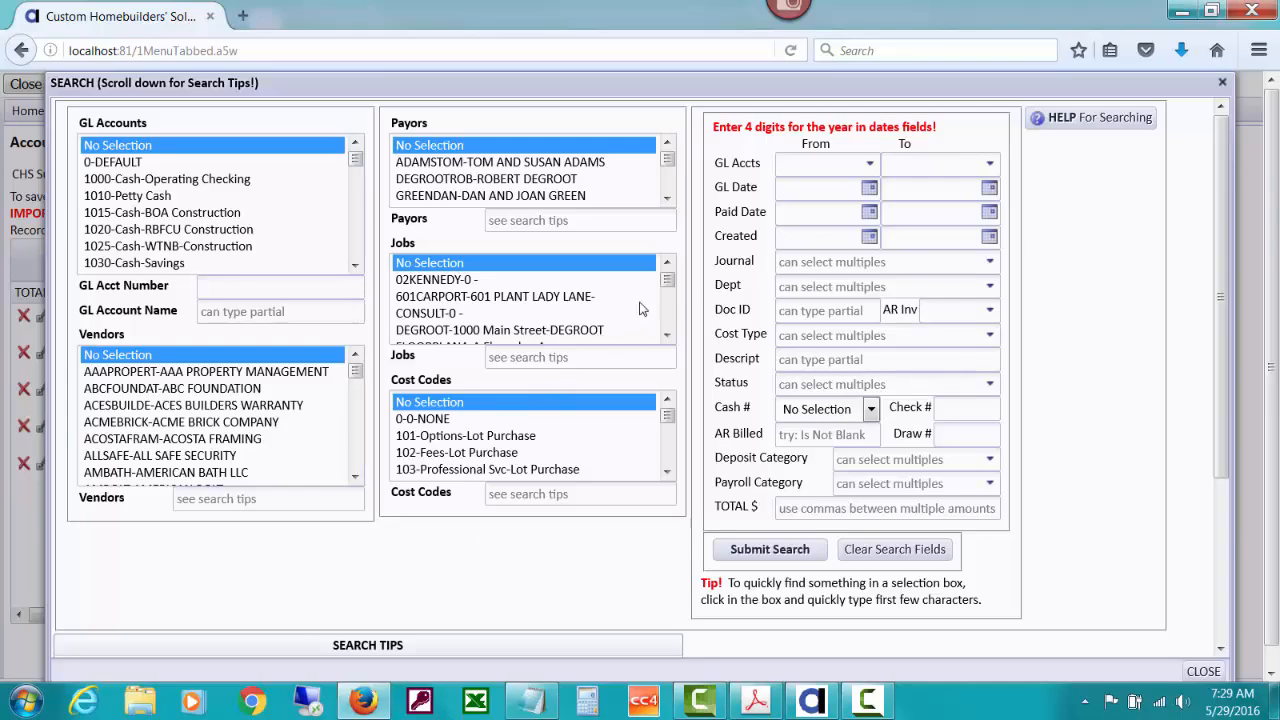
drag(673, 284, 672, 322)
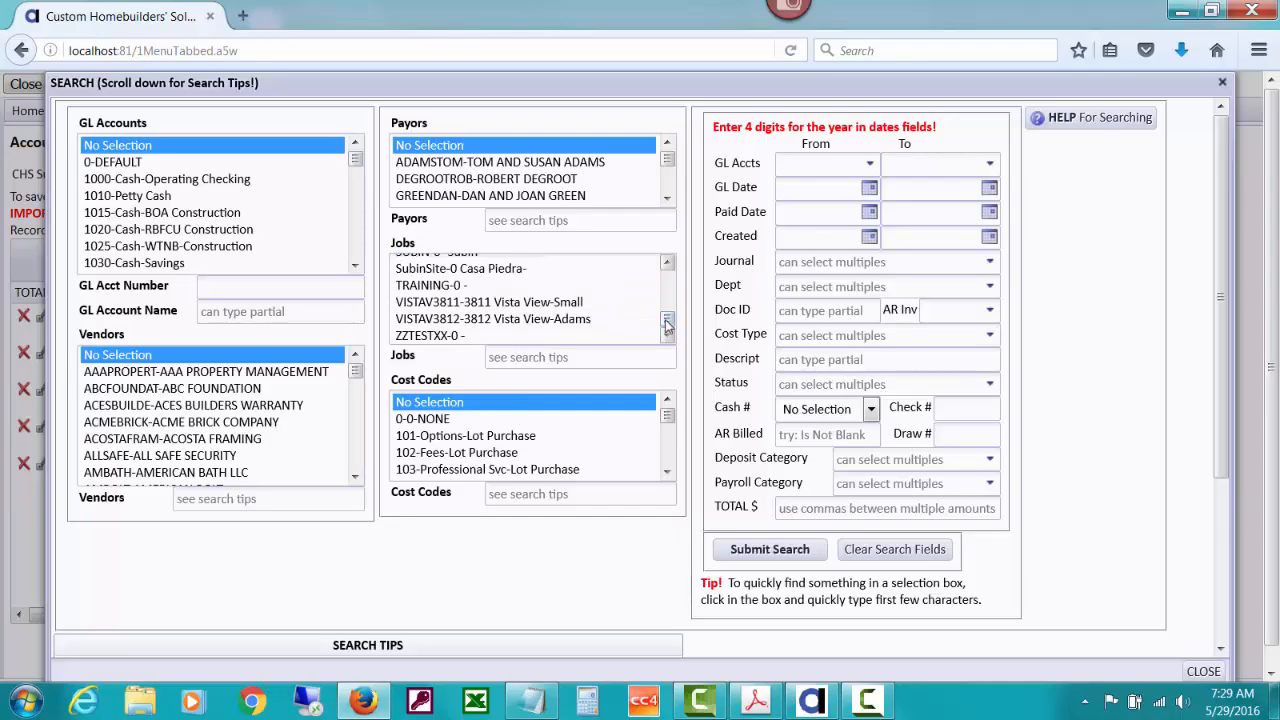
click(558, 309)
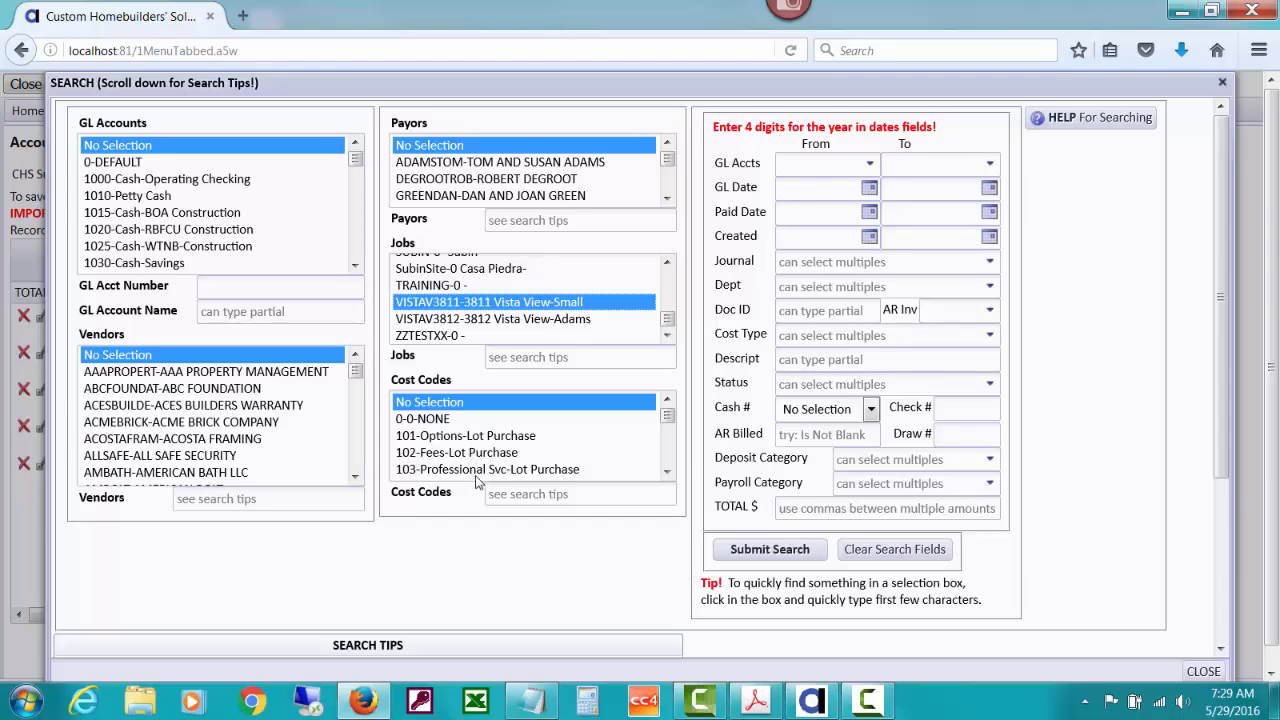
Set the cost code criterion to >0, submit the search and review the job's matching accounting records and their total
click(522, 497)
text(>)
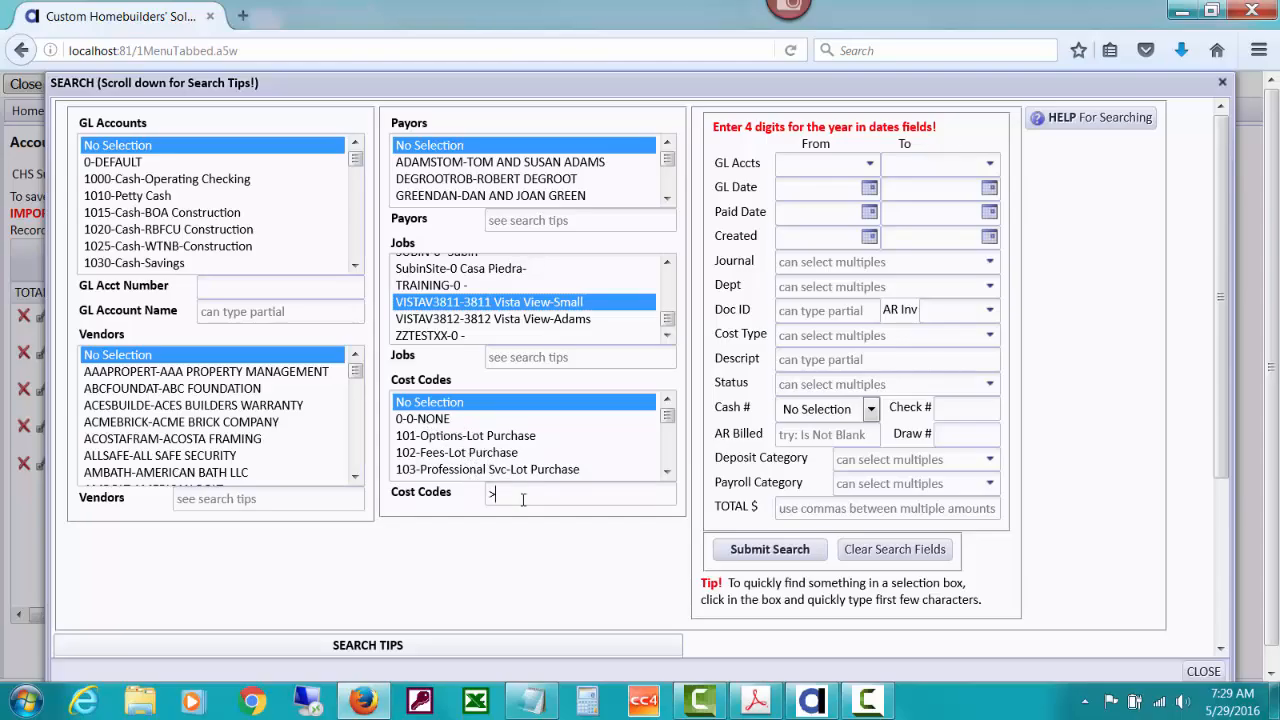
text(0)
drag(1226, 343, 1226, 481)
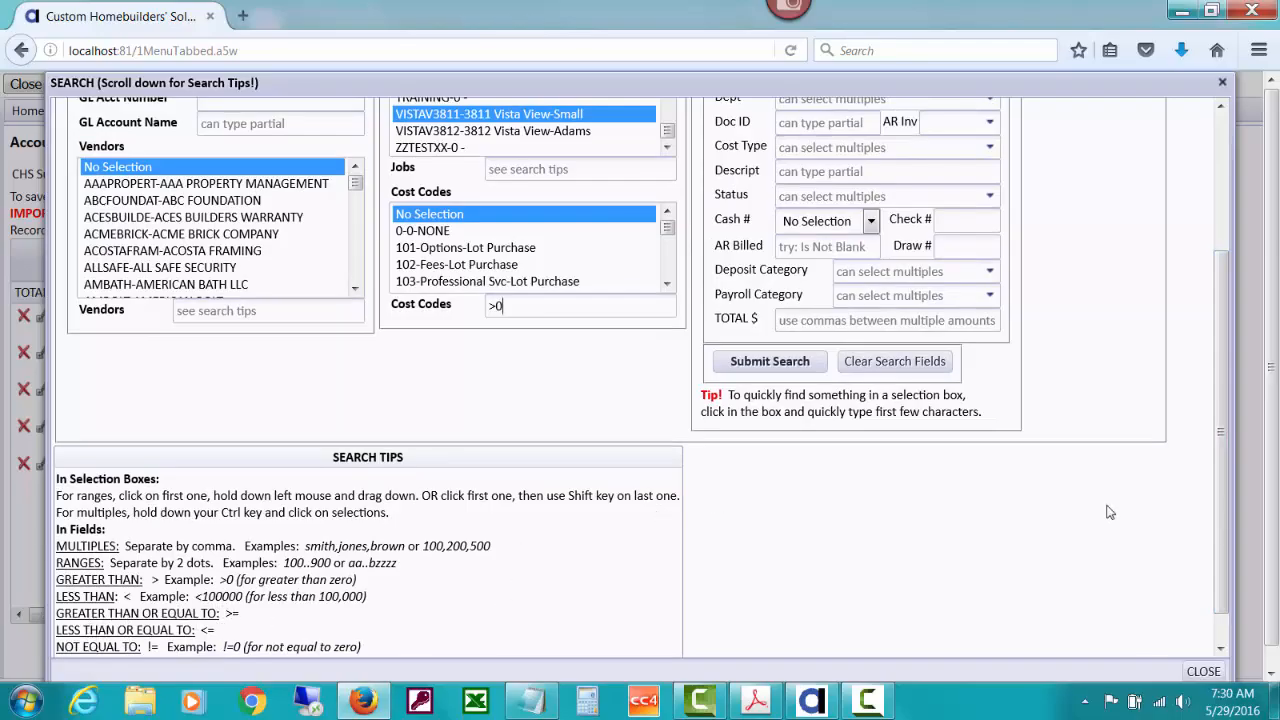
drag(1220, 531, 1216, 396)
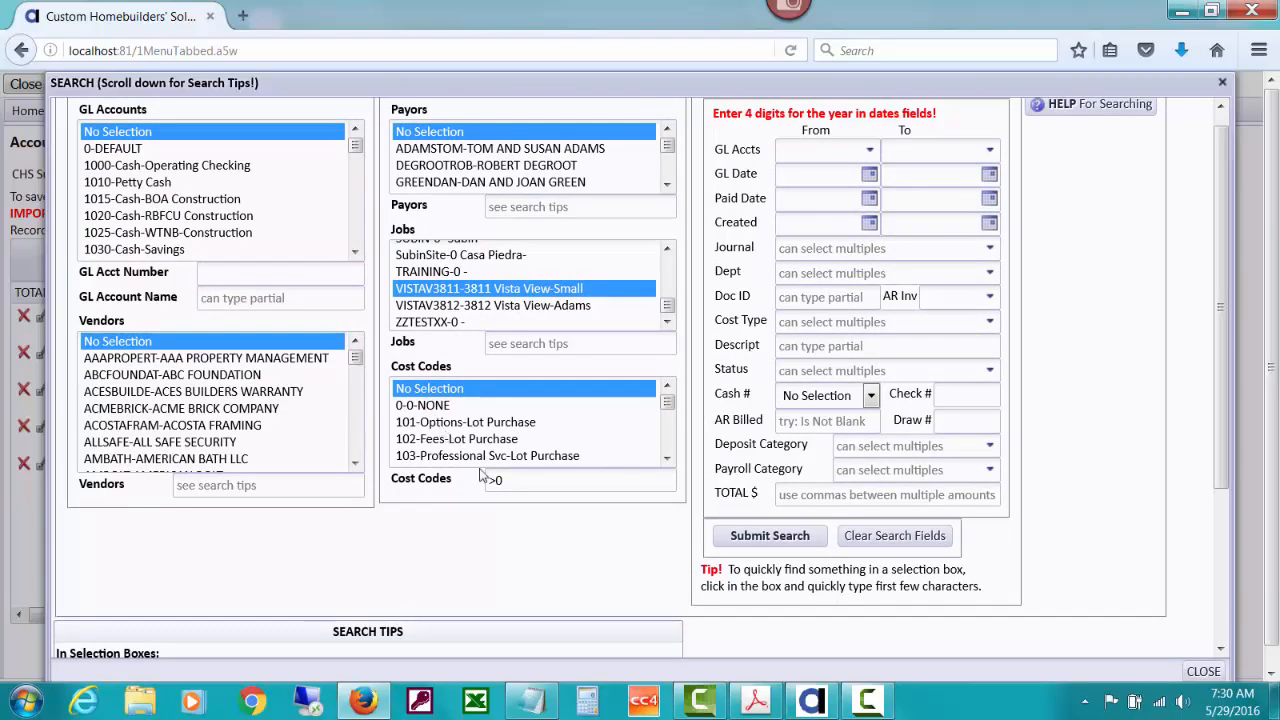
click(738, 546)
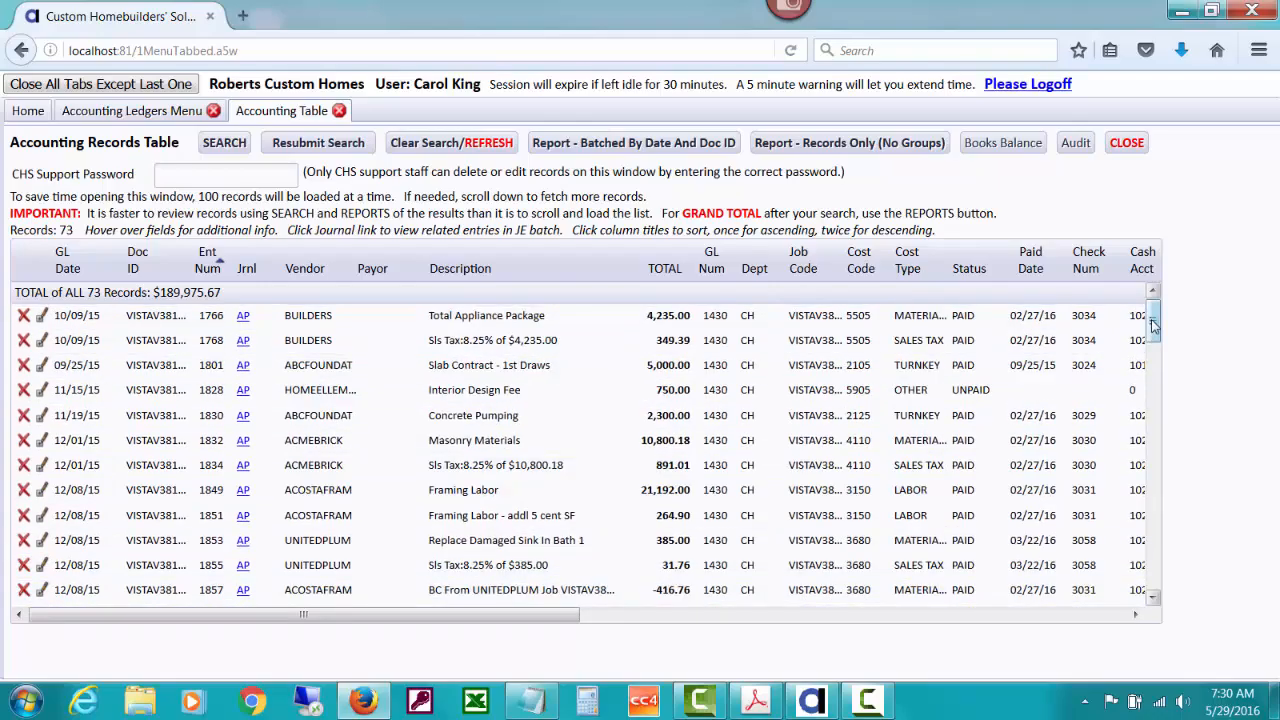
drag(1153, 325, 1153, 400)
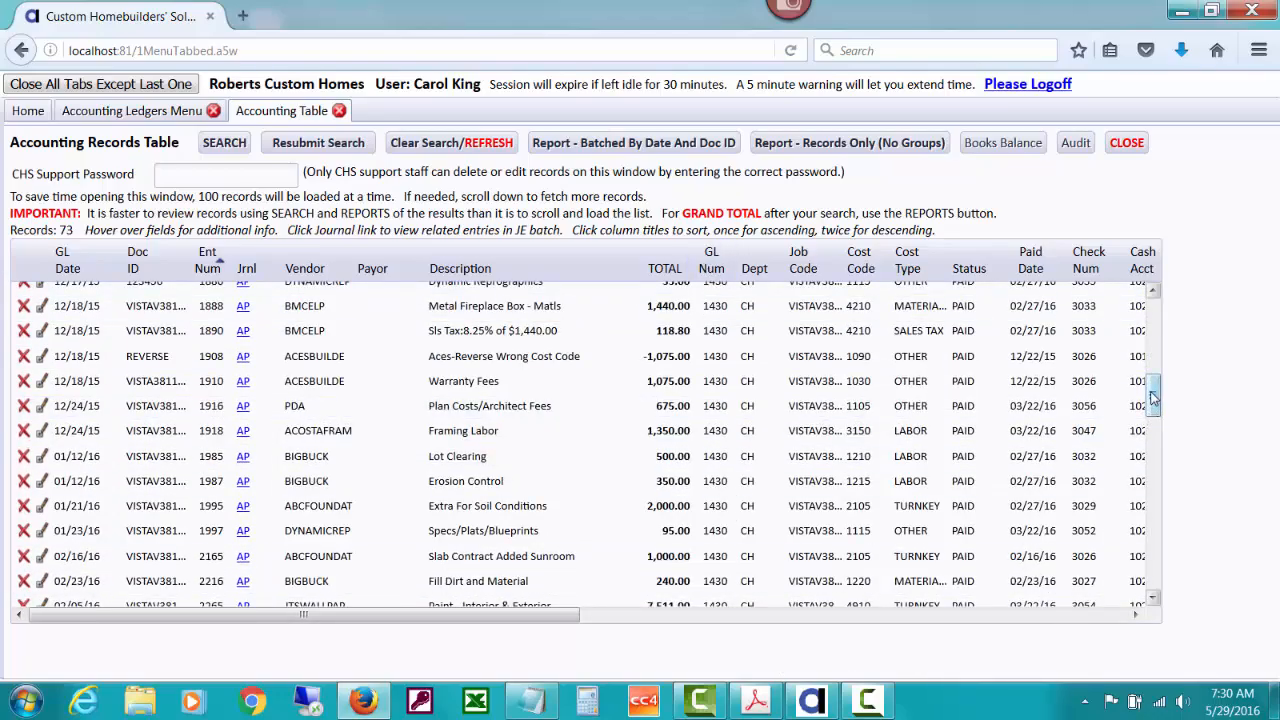
drag(1153, 398, 1143, 287)
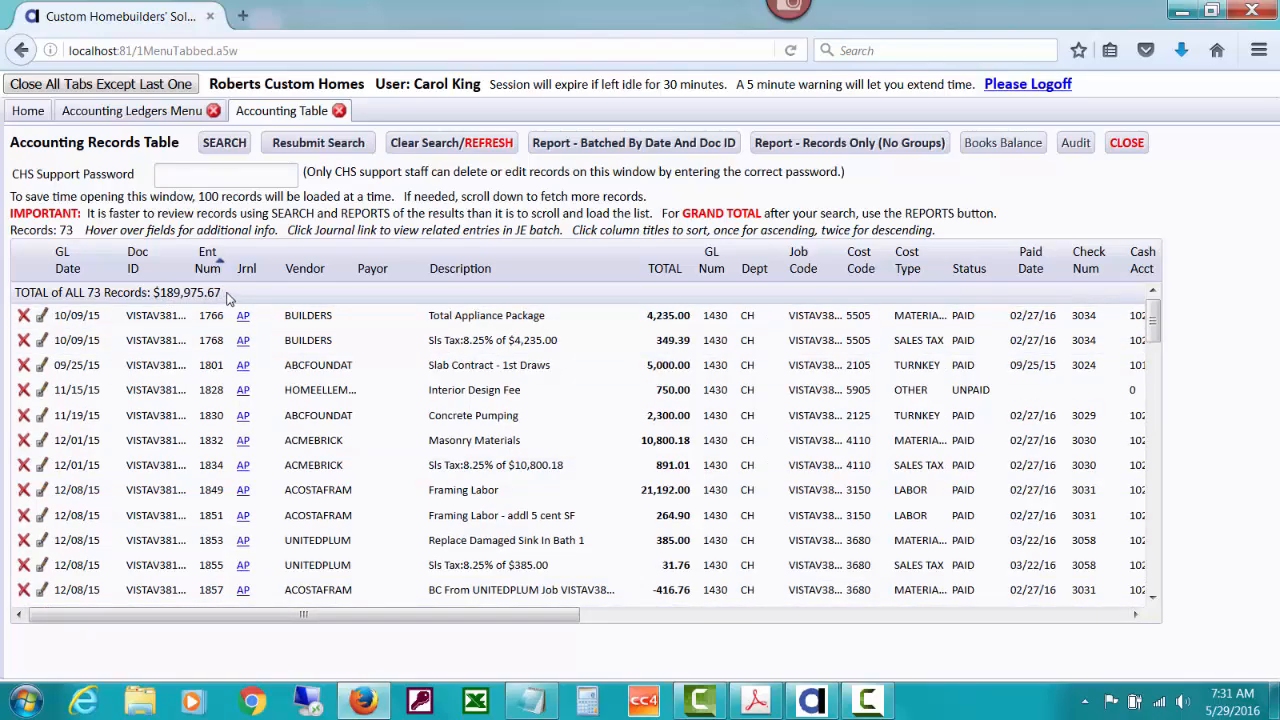
Open the Actual Costs Database from the home page for job VISTAV3811 only
click(33, 112)
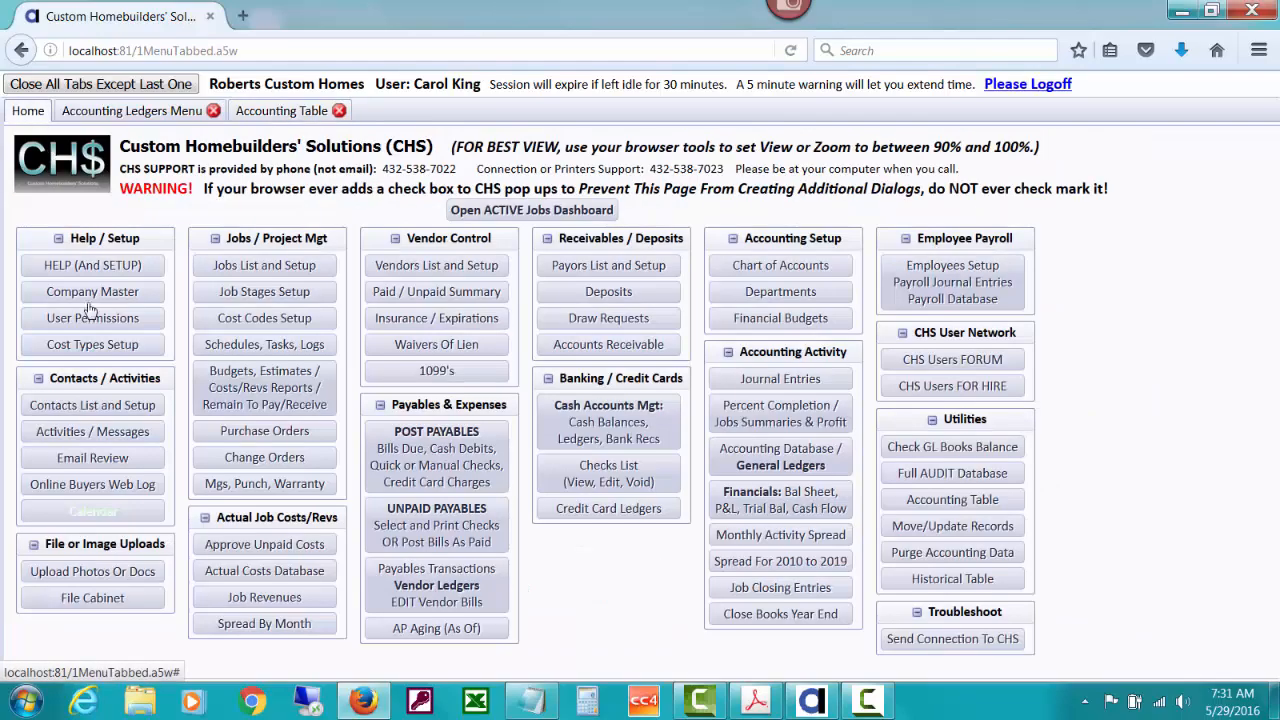
click(279, 568)
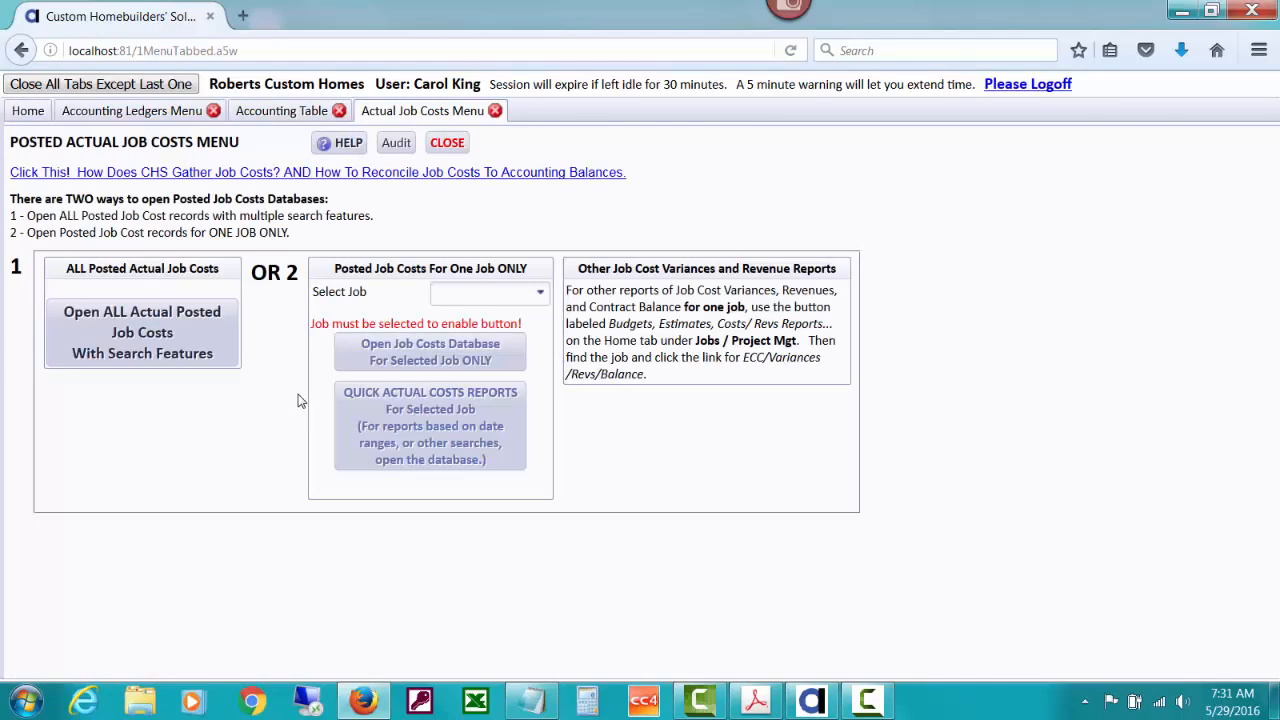
click(463, 292)
text(v)
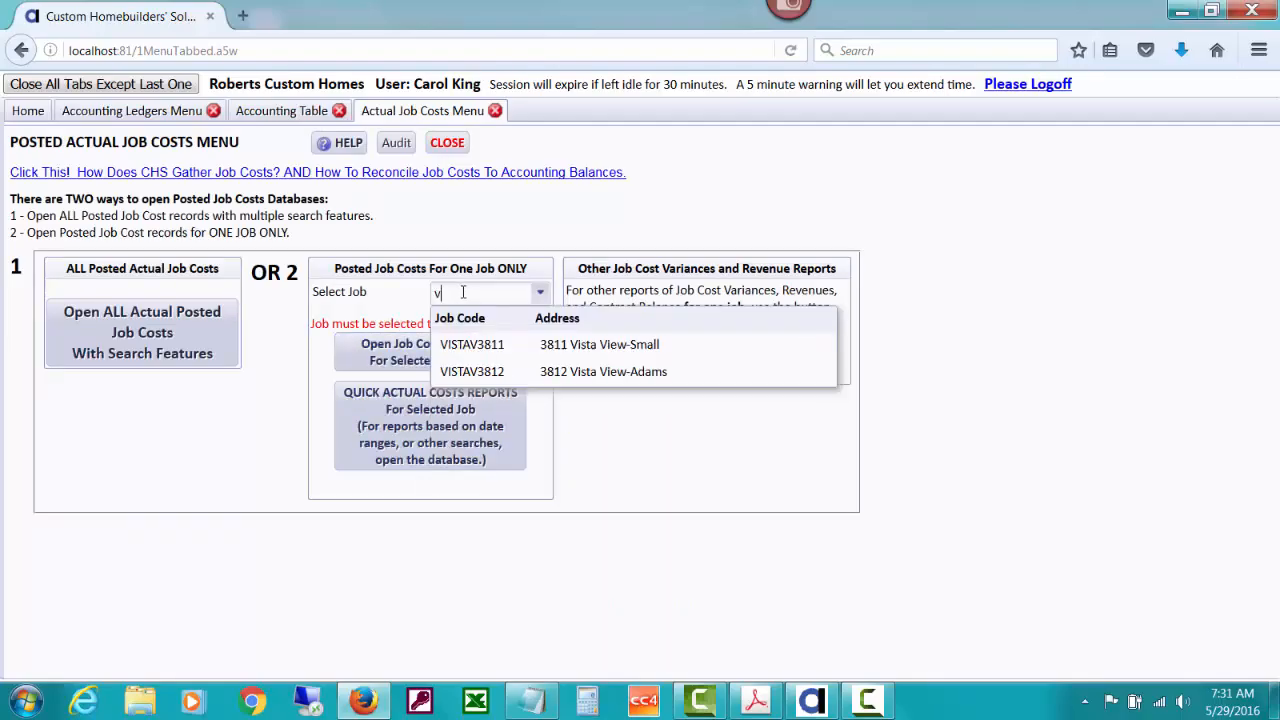
click(566, 350)
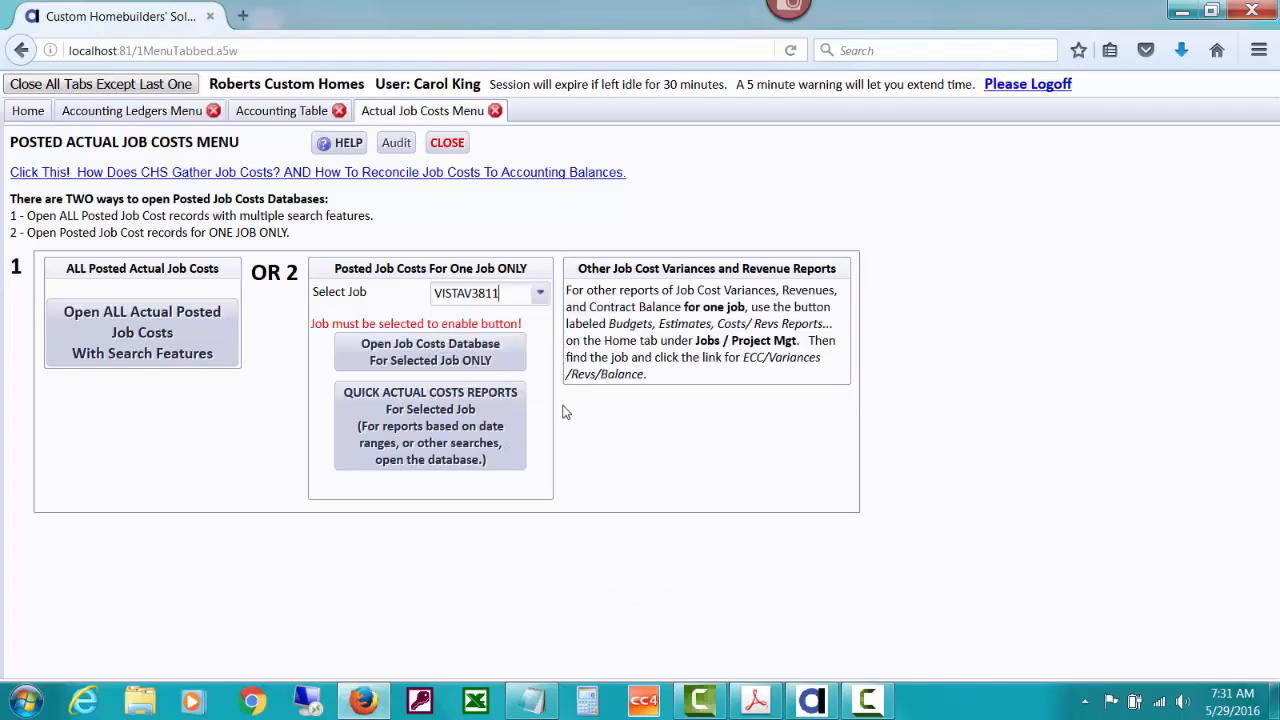
click(508, 362)
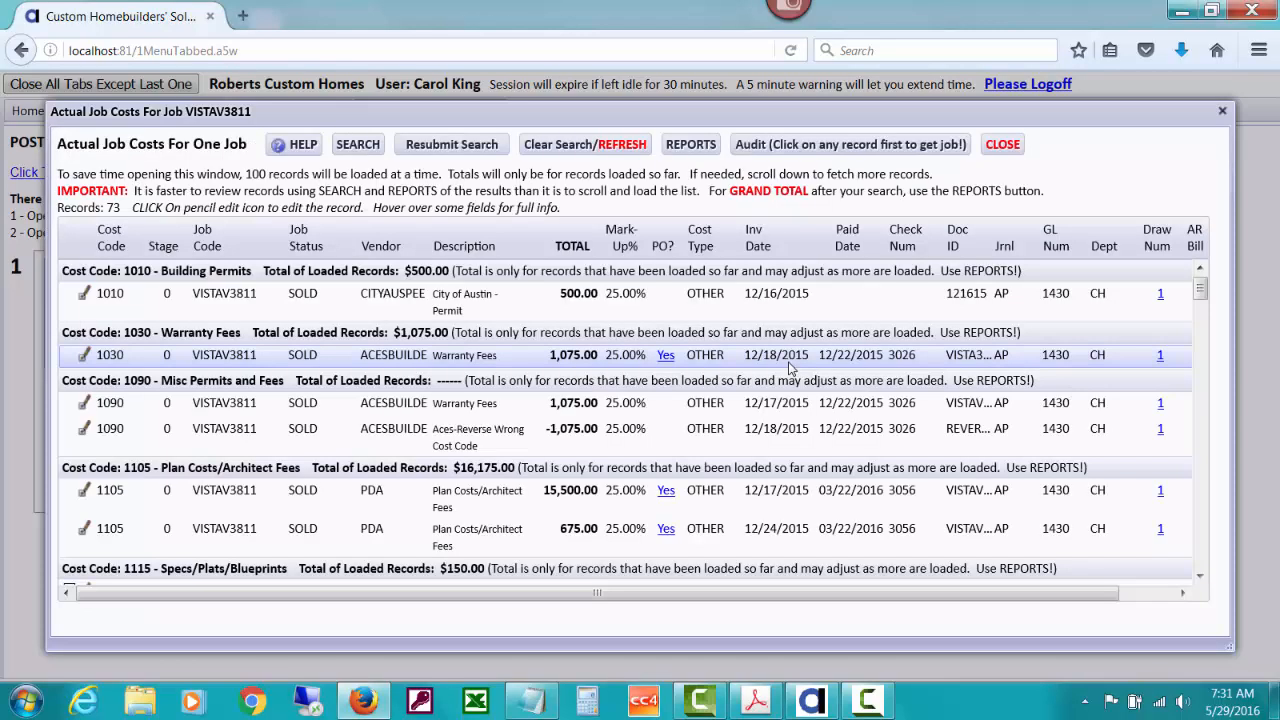
Run the Job Costs By Job, Then Cost report, check its report total, and close the report and the job costs database
click(694, 146)
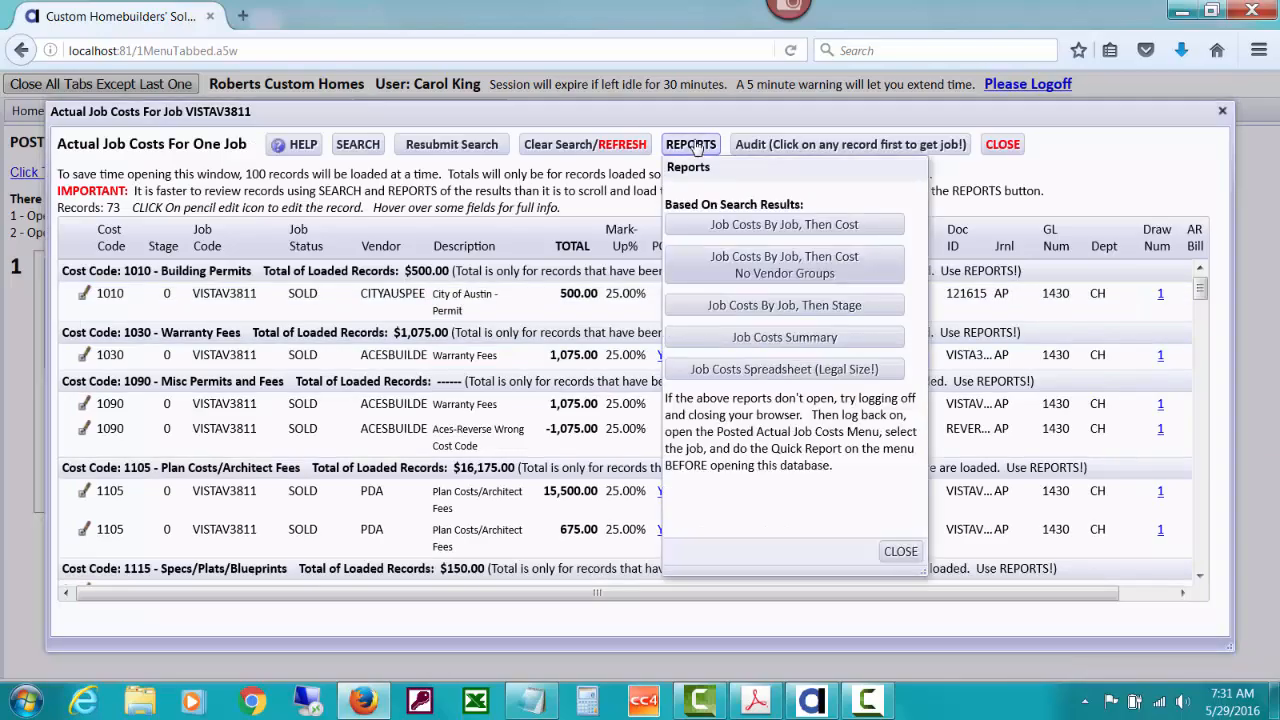
click(745, 228)
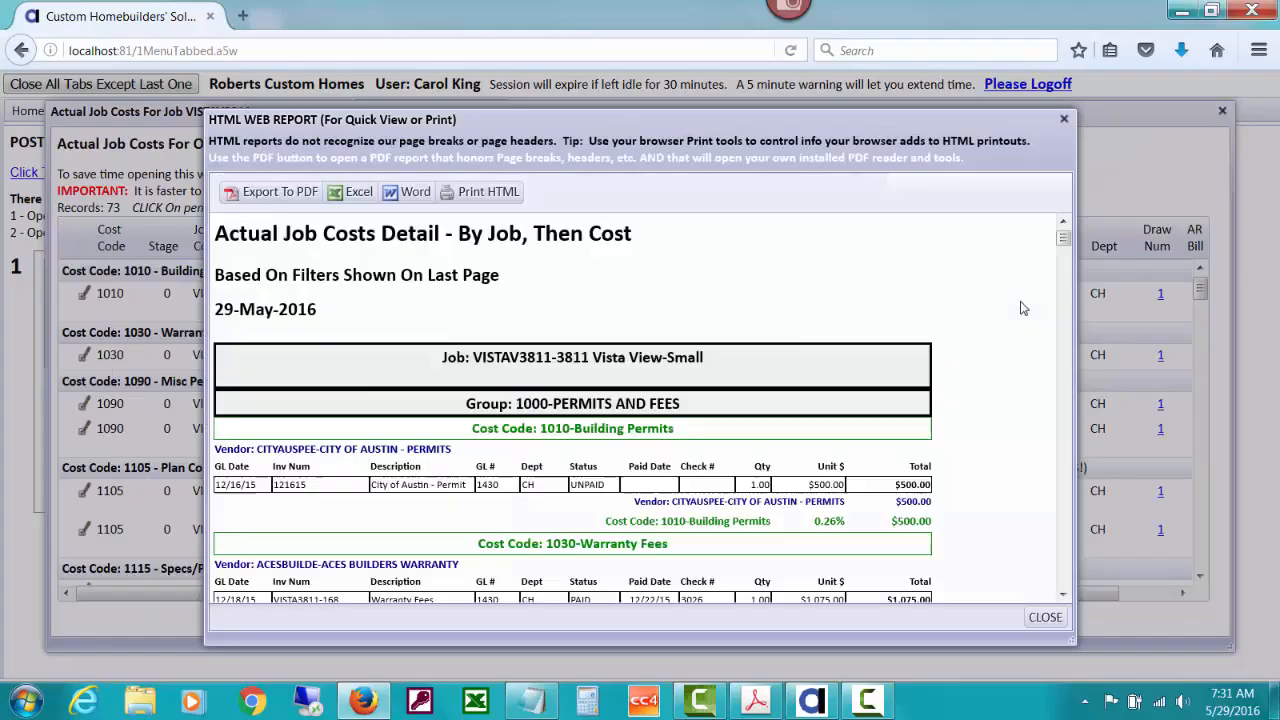
drag(1064, 240, 1044, 598)
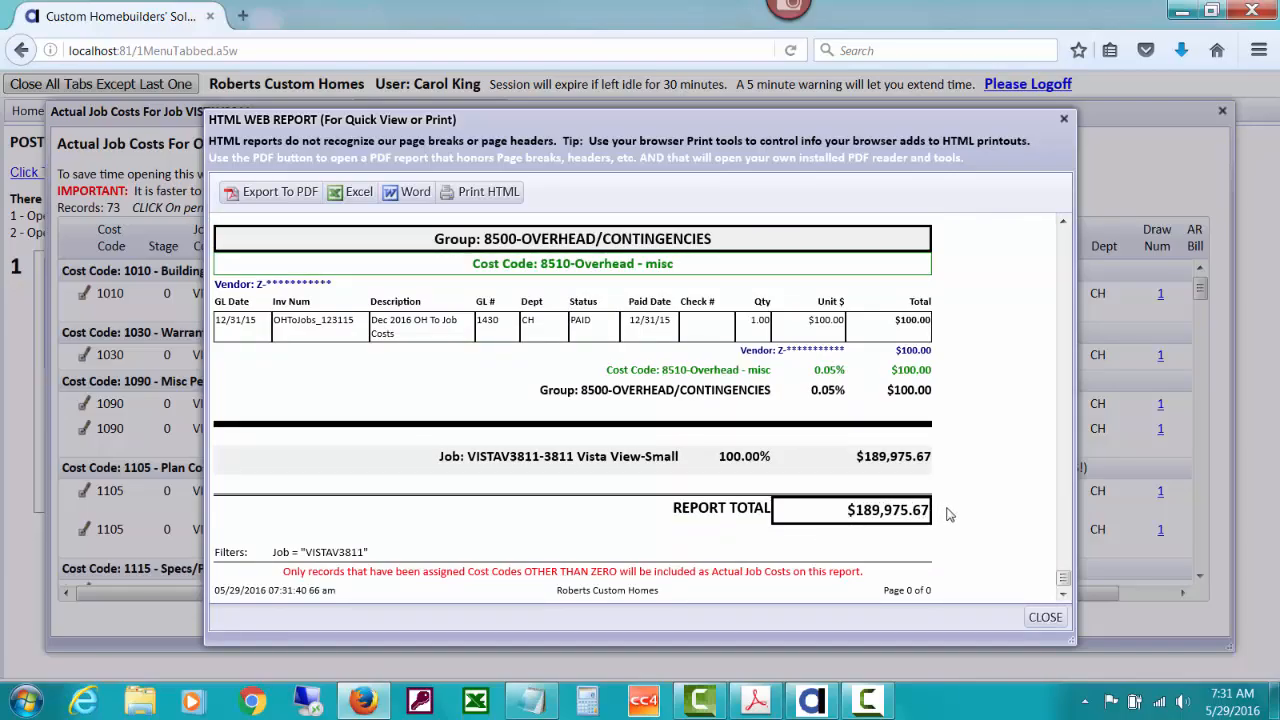
click(1043, 618)
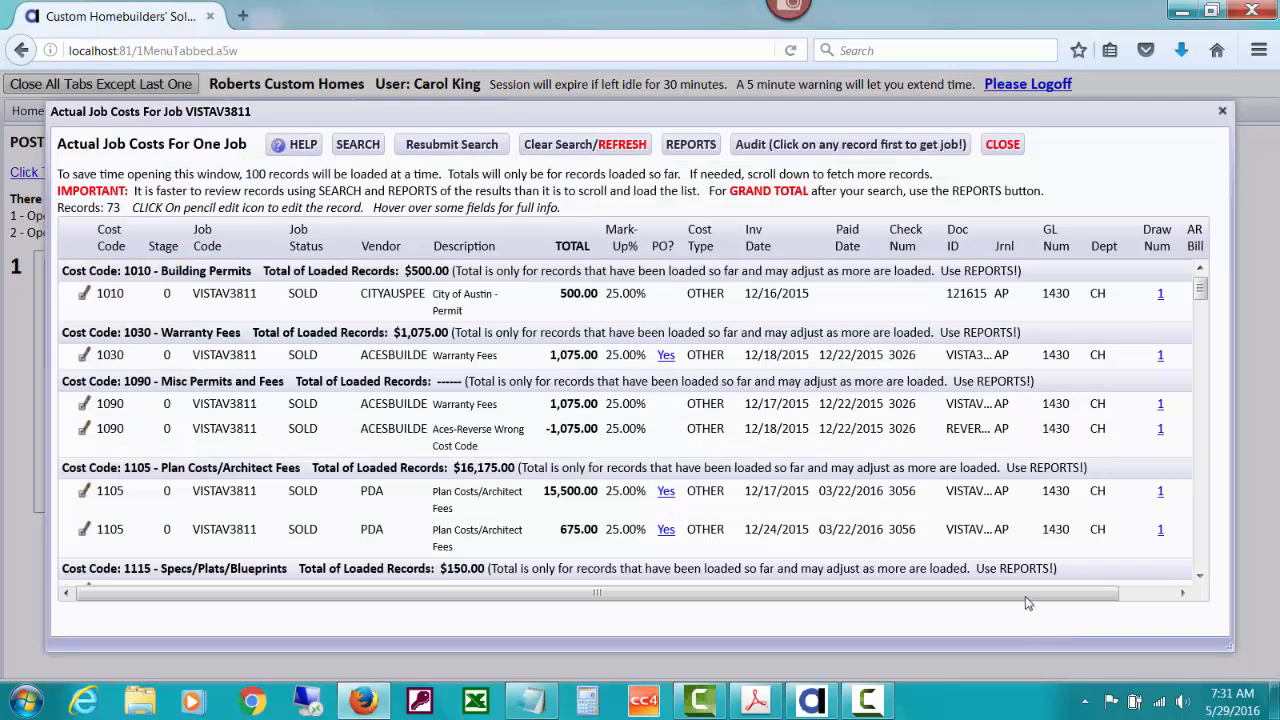
click(987, 150)
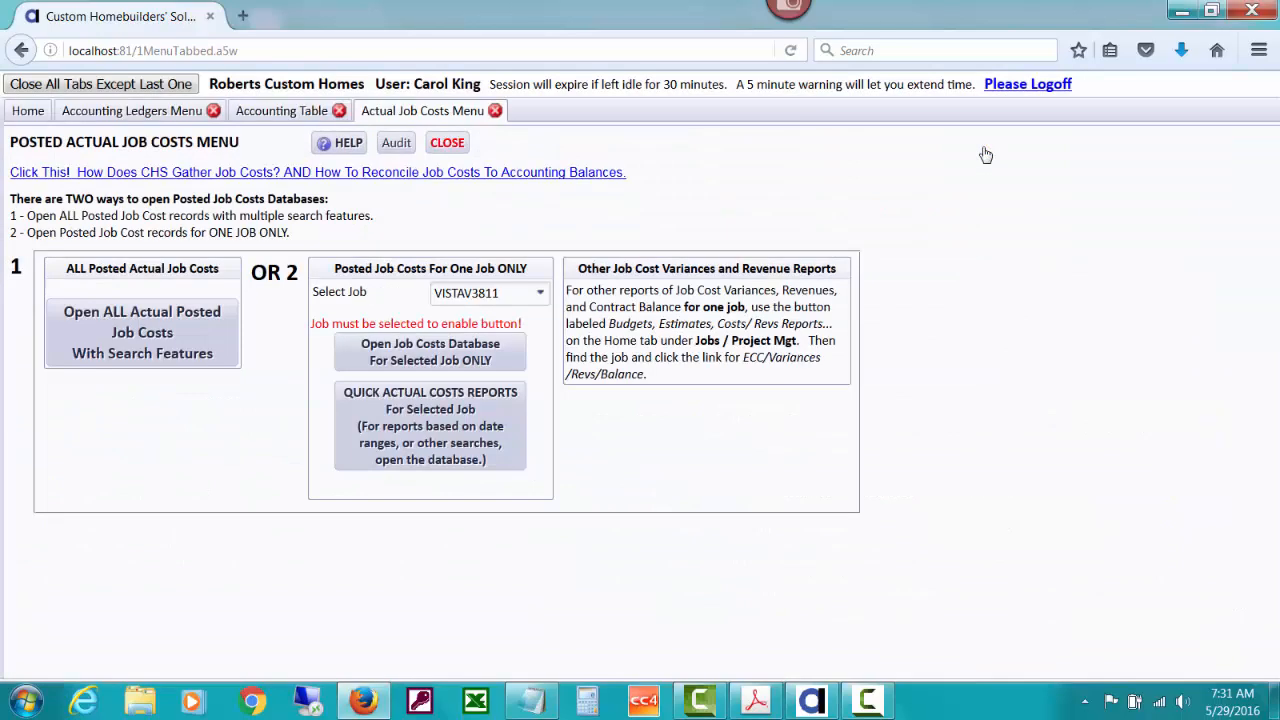
Return to the Accounting Table, clear the search criteria, and select job VISTAV3811 and the DEPOSIT journal for a new search
click(290, 111)
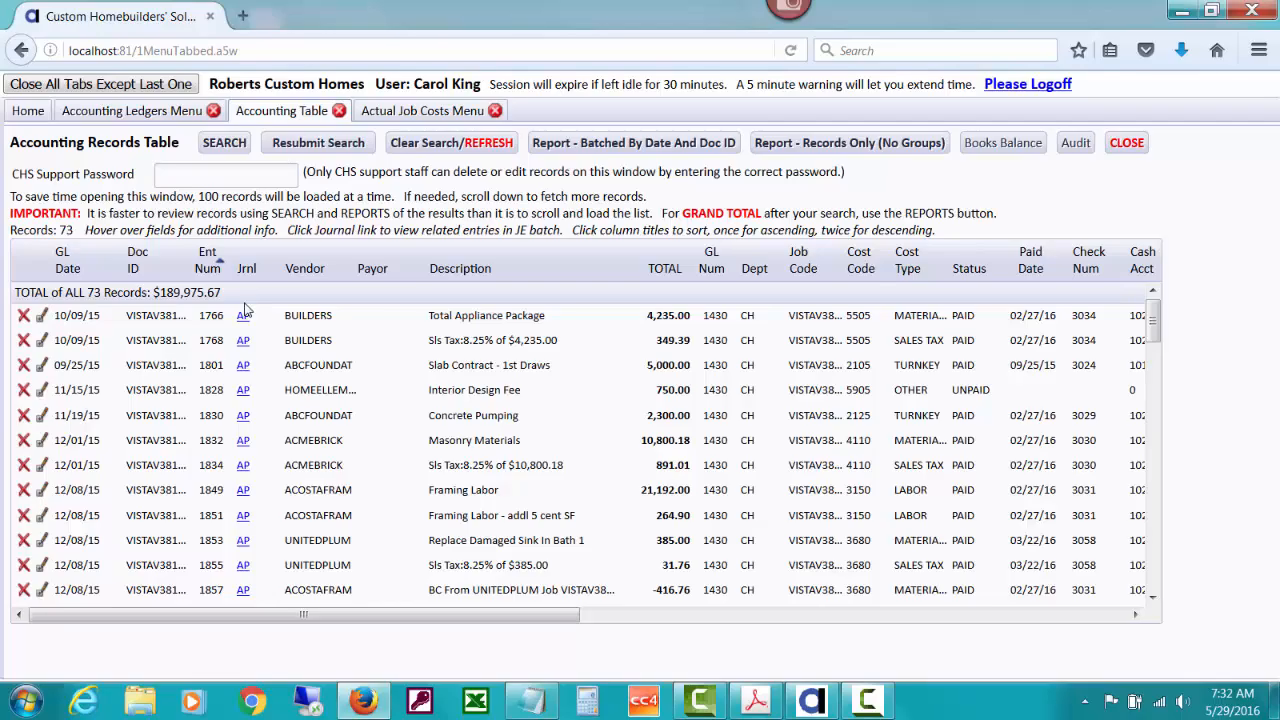
click(226, 143)
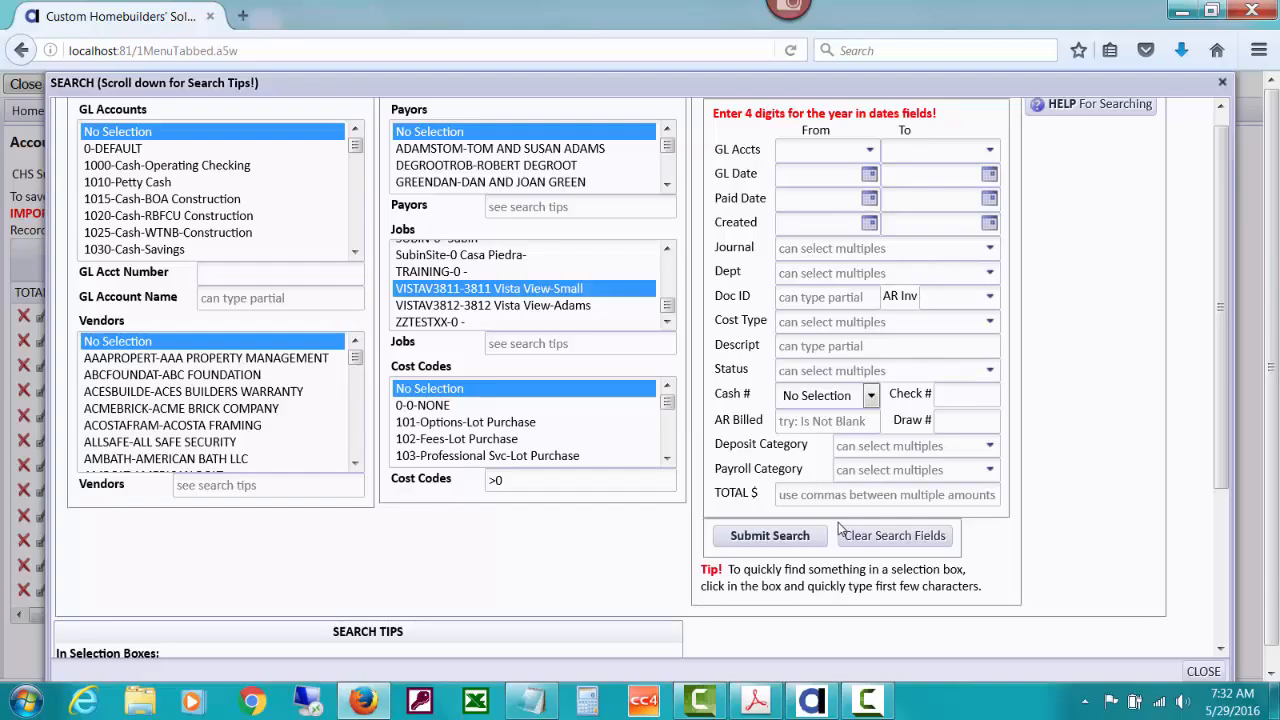
click(873, 540)
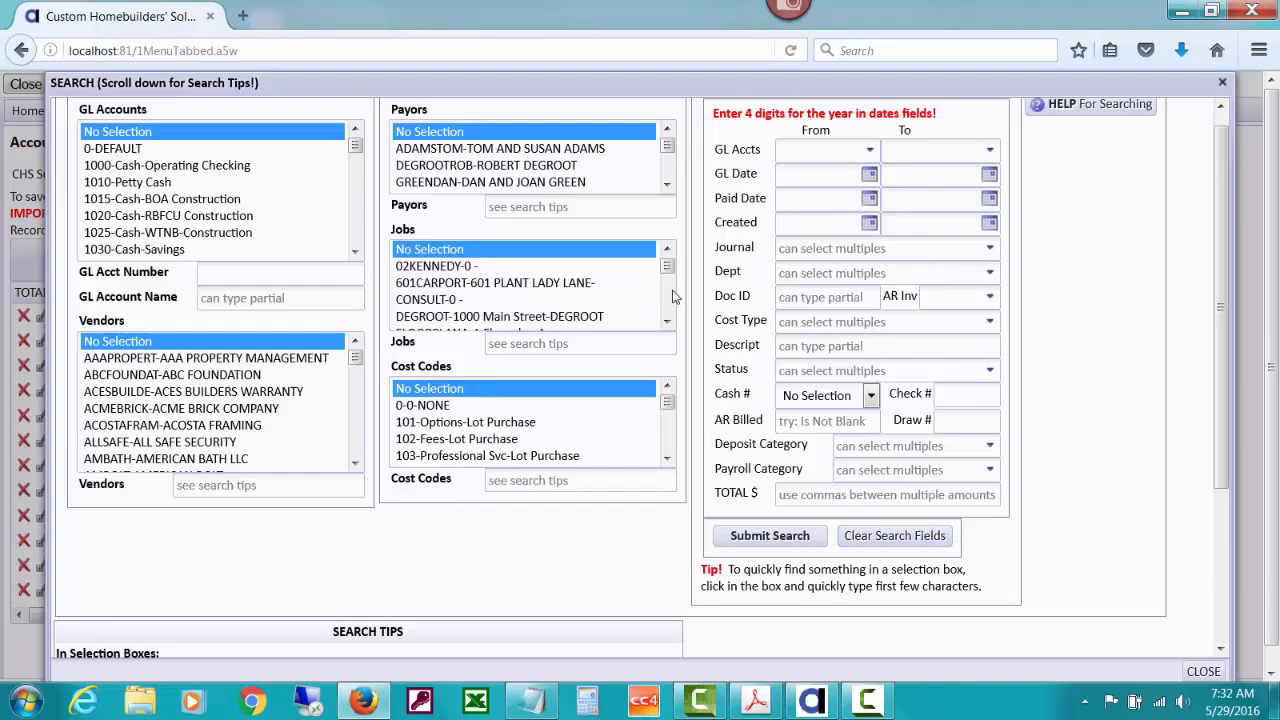
drag(668, 270, 674, 330)
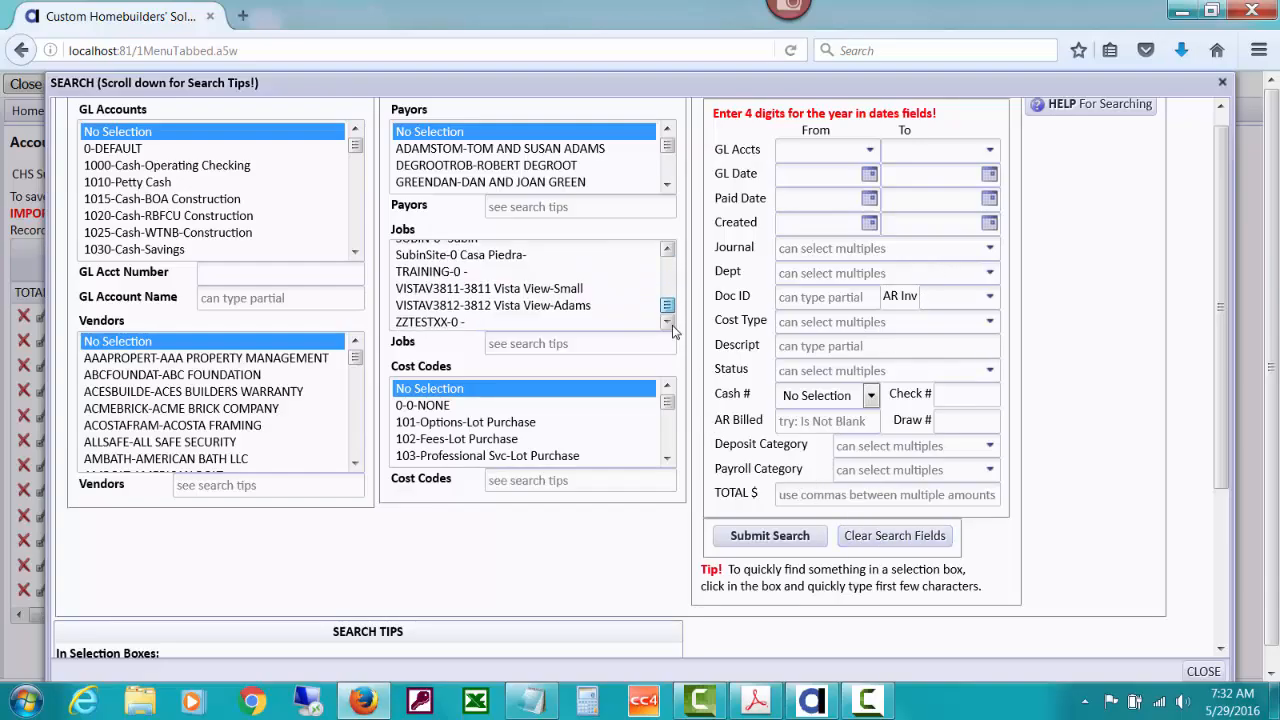
click(565, 292)
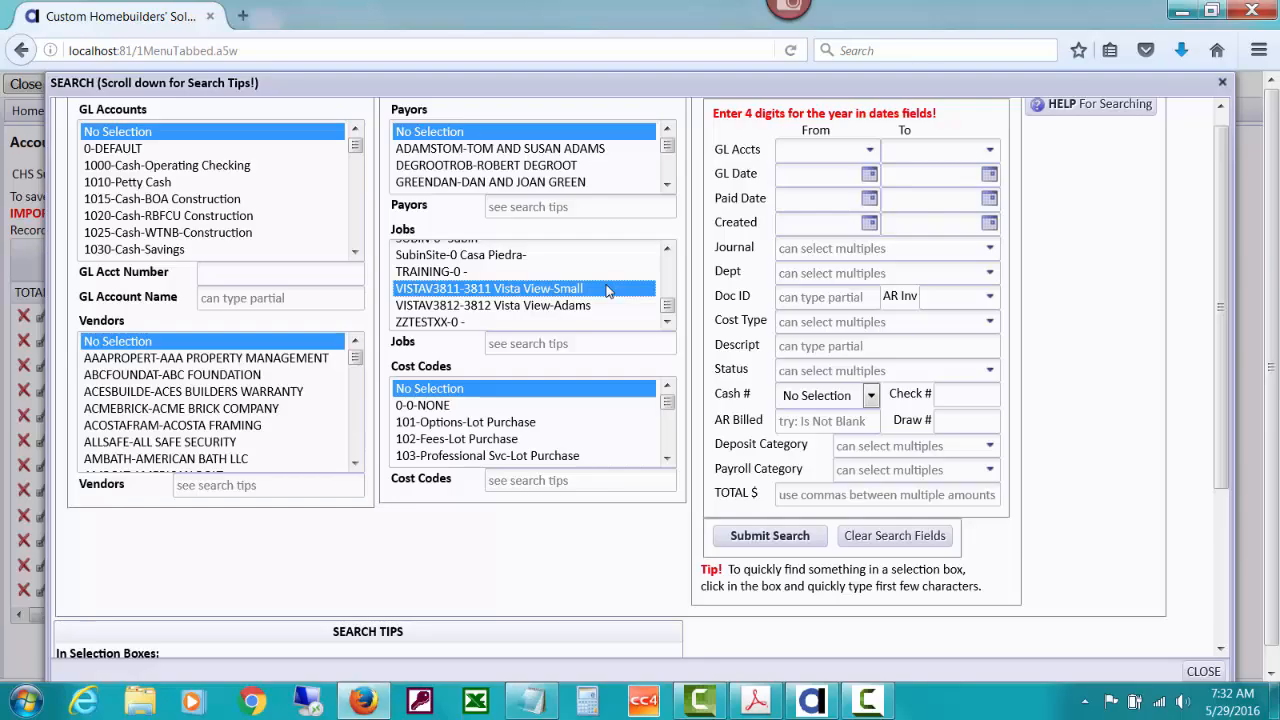
click(990, 249)
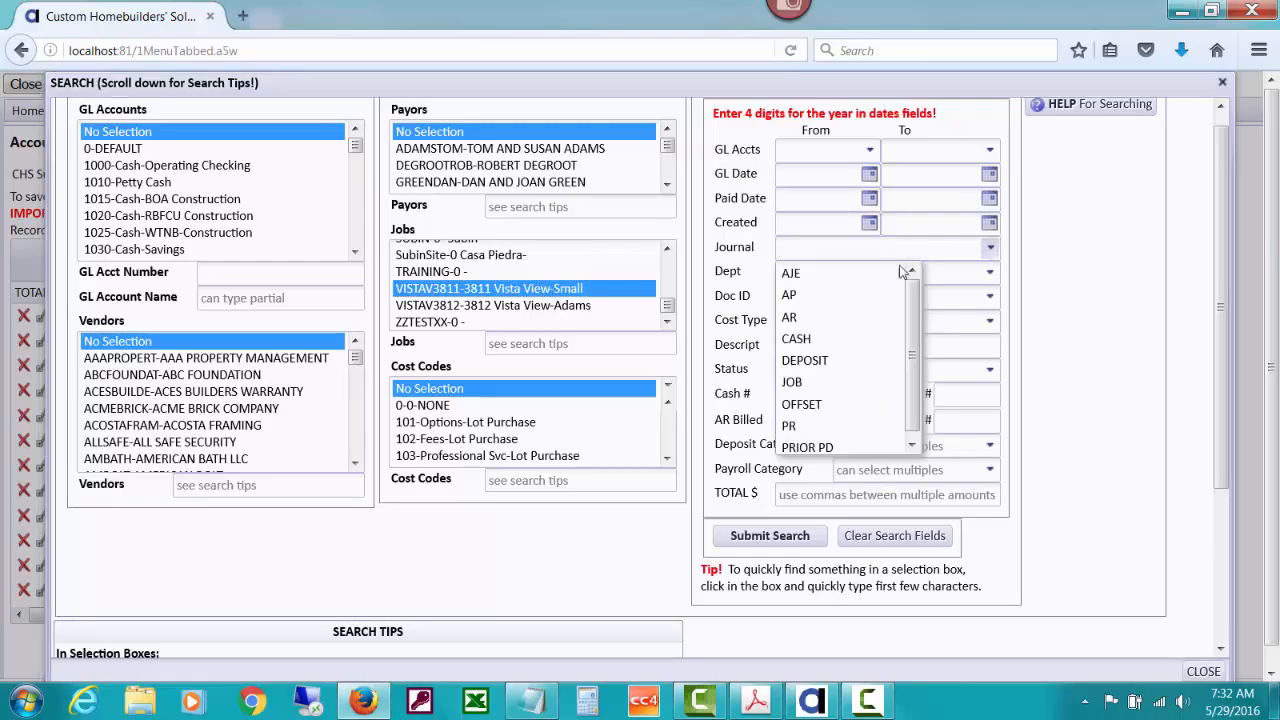
click(834, 361)
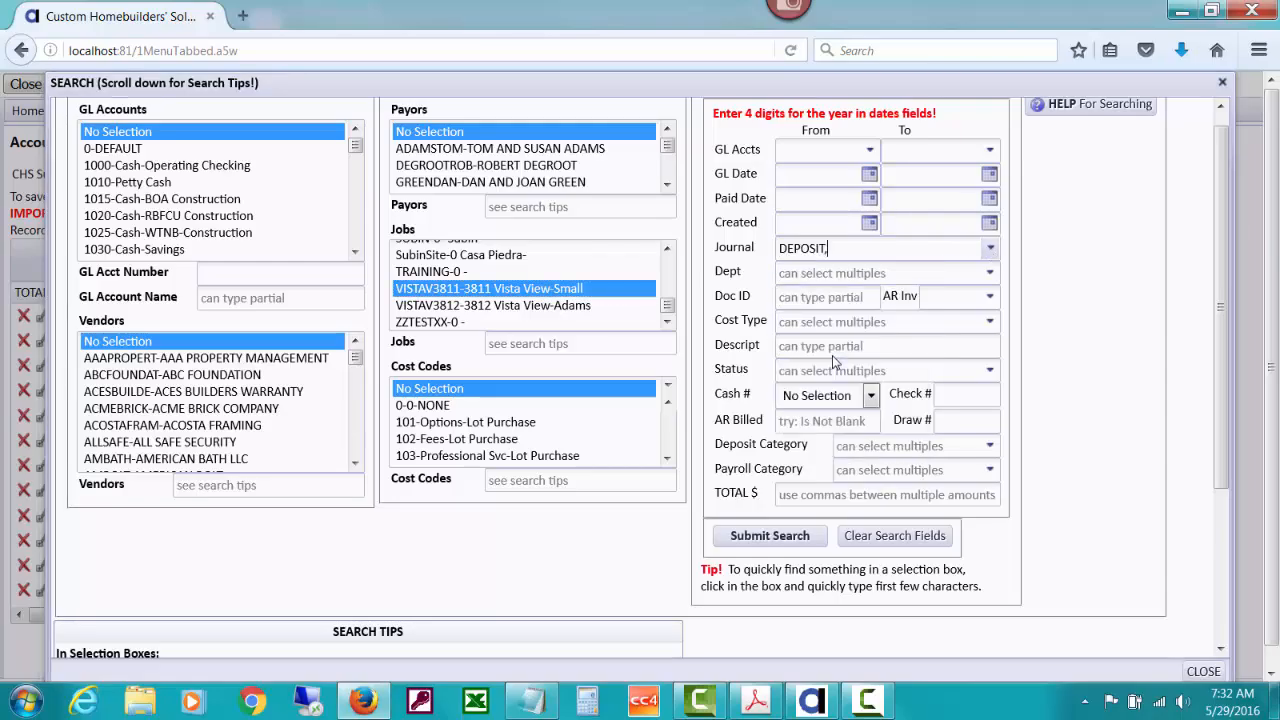